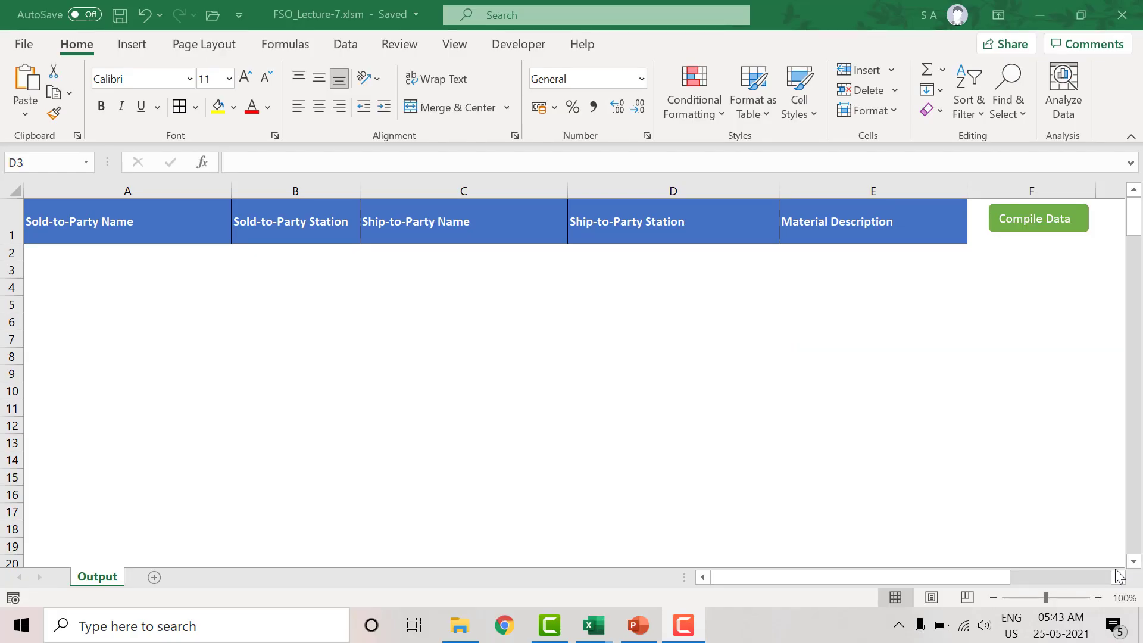
Browse Master's nested city folders (BHATINDA, RANIKHET, SADULPUR, SALONI, SAWAI MADHOPUR) to SARDARSHAHR, then return to Excel
click(454, 629)
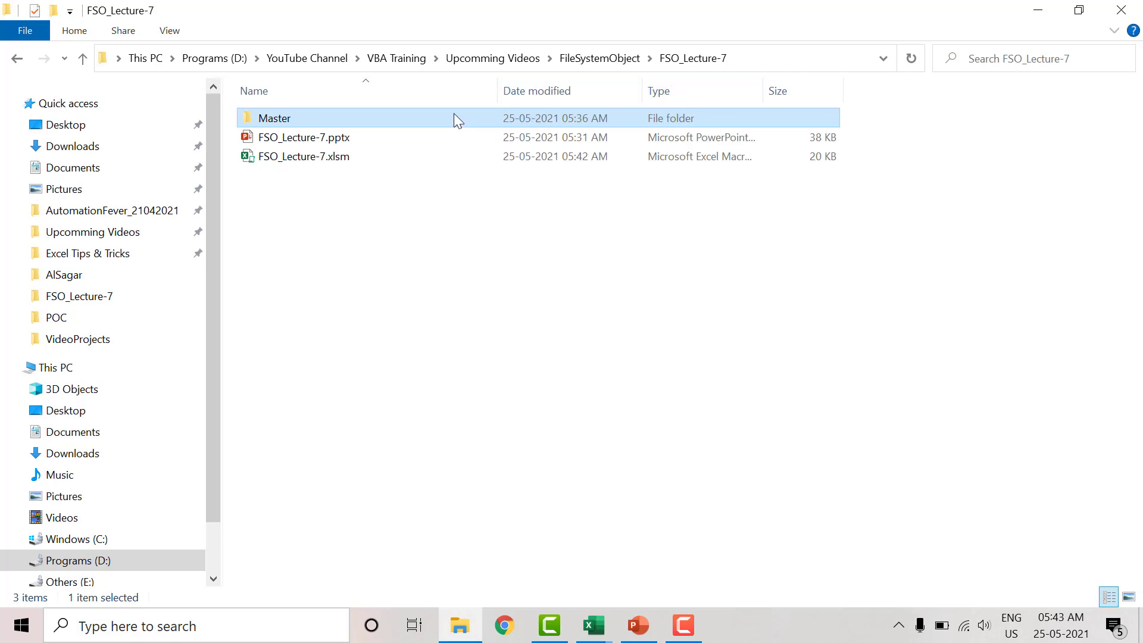
mouse_move(274, 118)
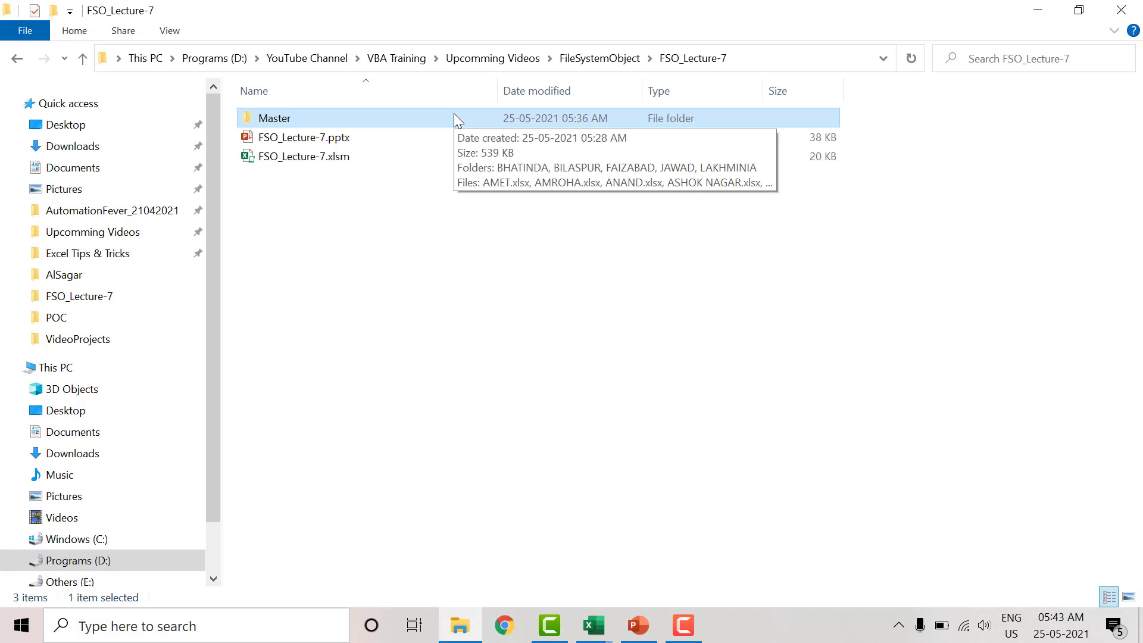
double_click(455, 116)
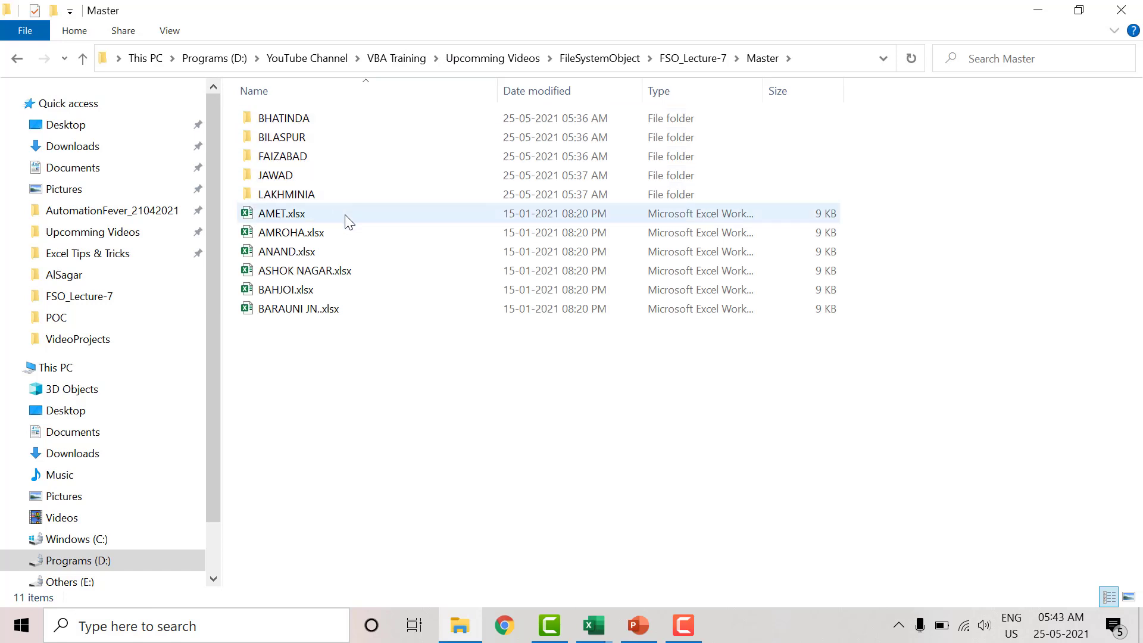
double_click(298, 118)
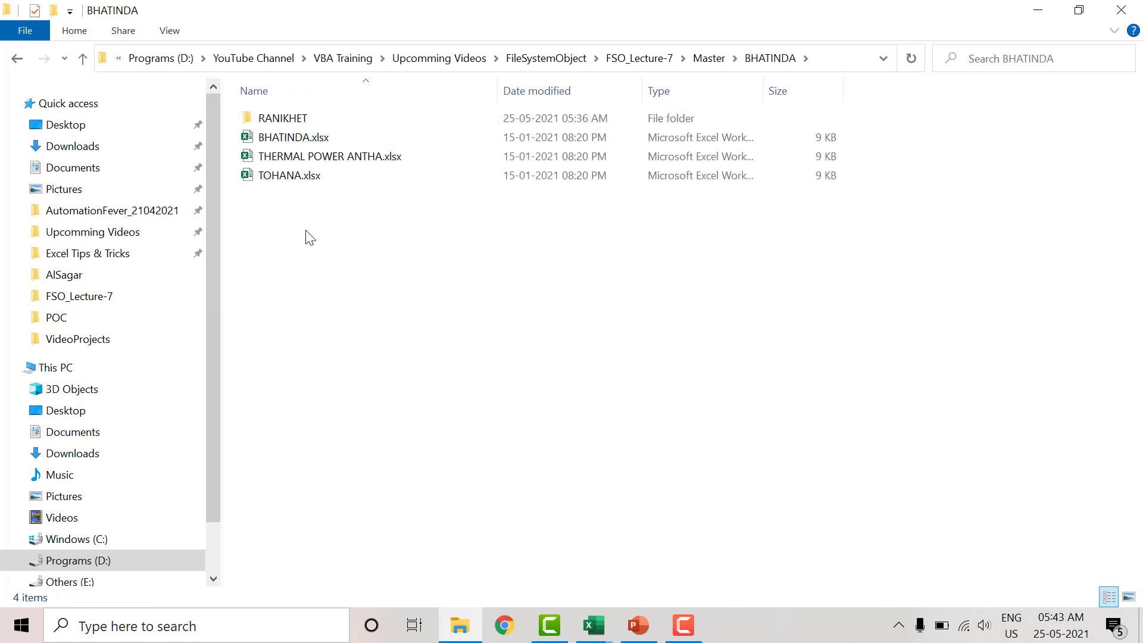
double_click(310, 123)
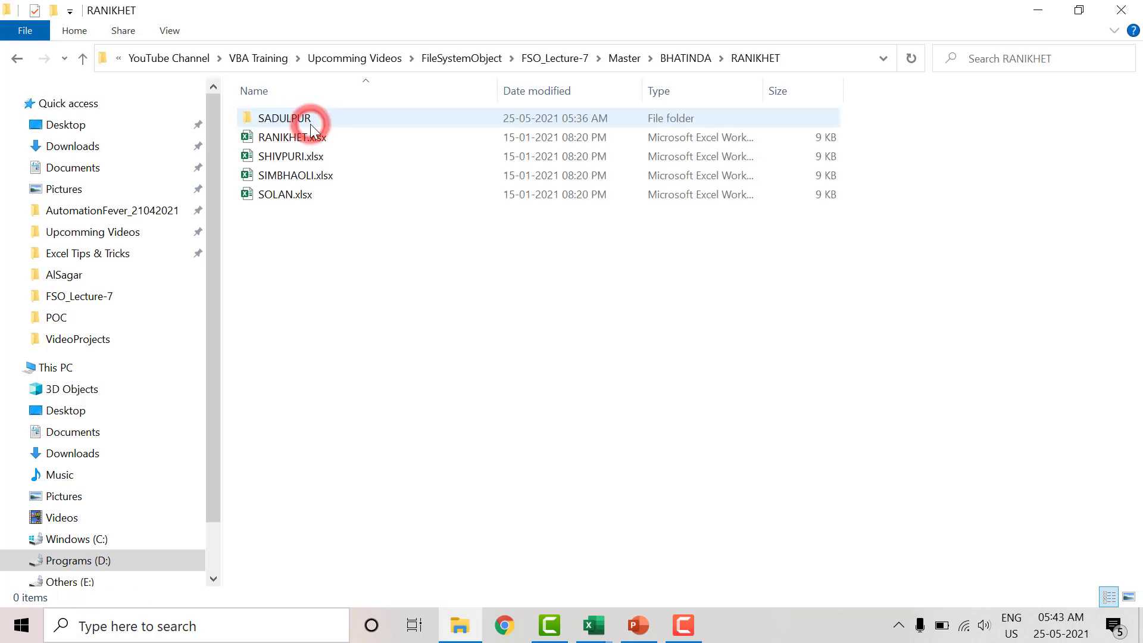
double_click(332, 116)
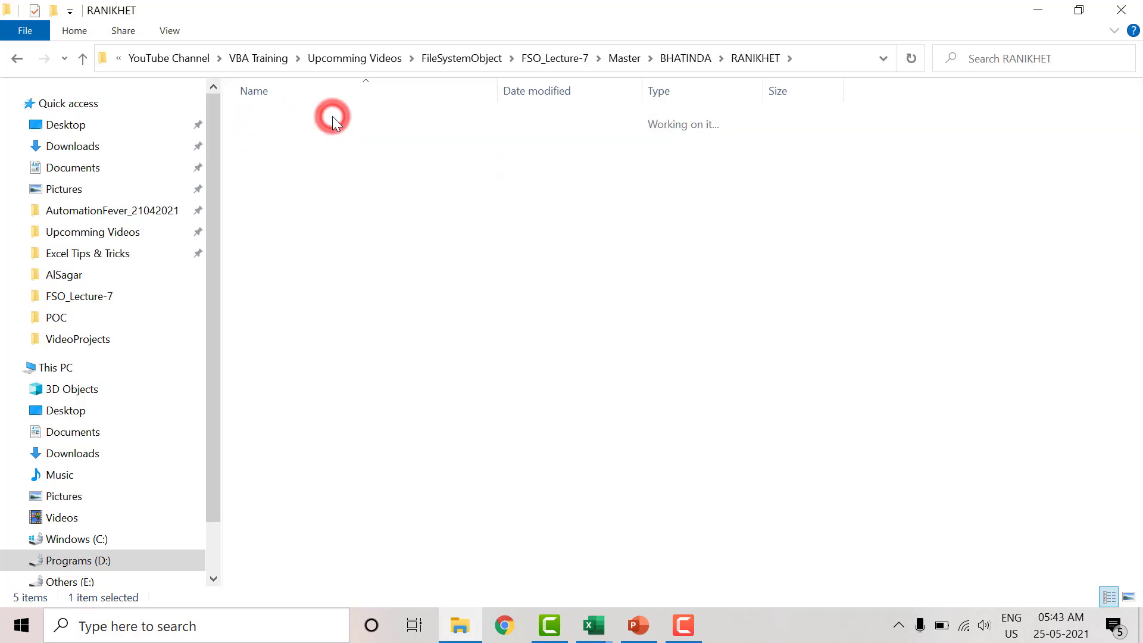
double_click(327, 118)
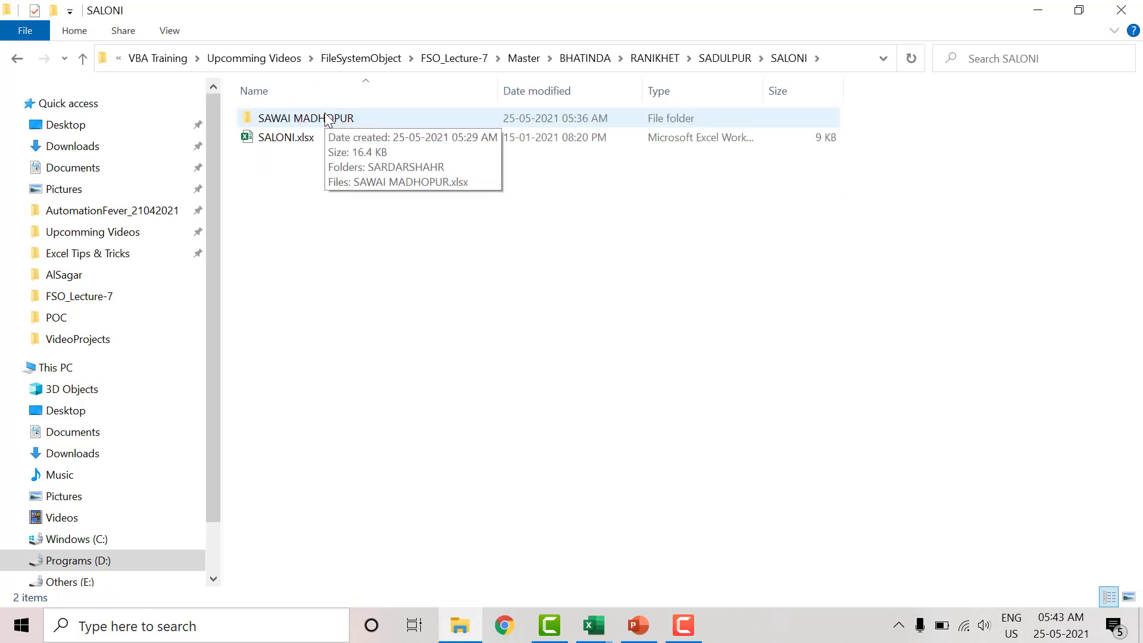
double_click(327, 119)
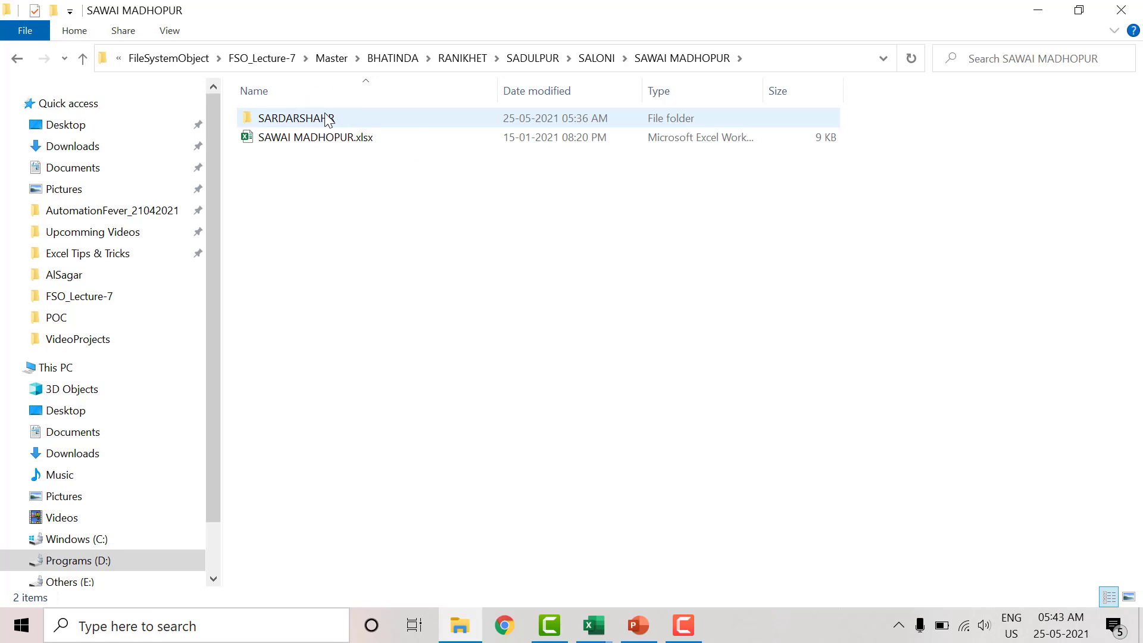
double_click(327, 119)
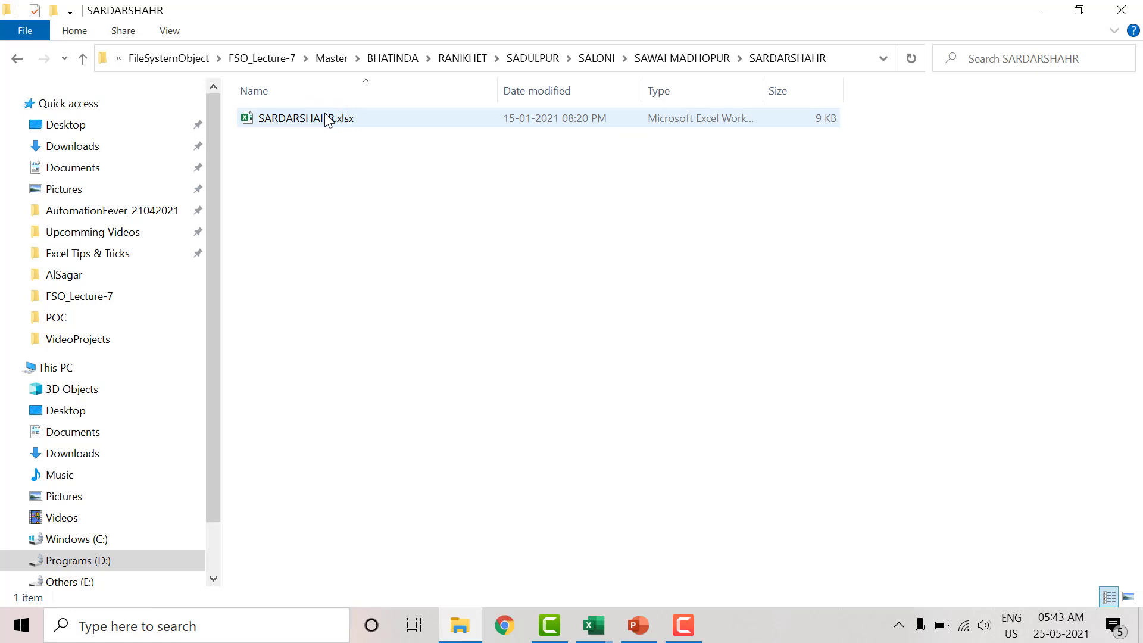
key(alt+Tab)
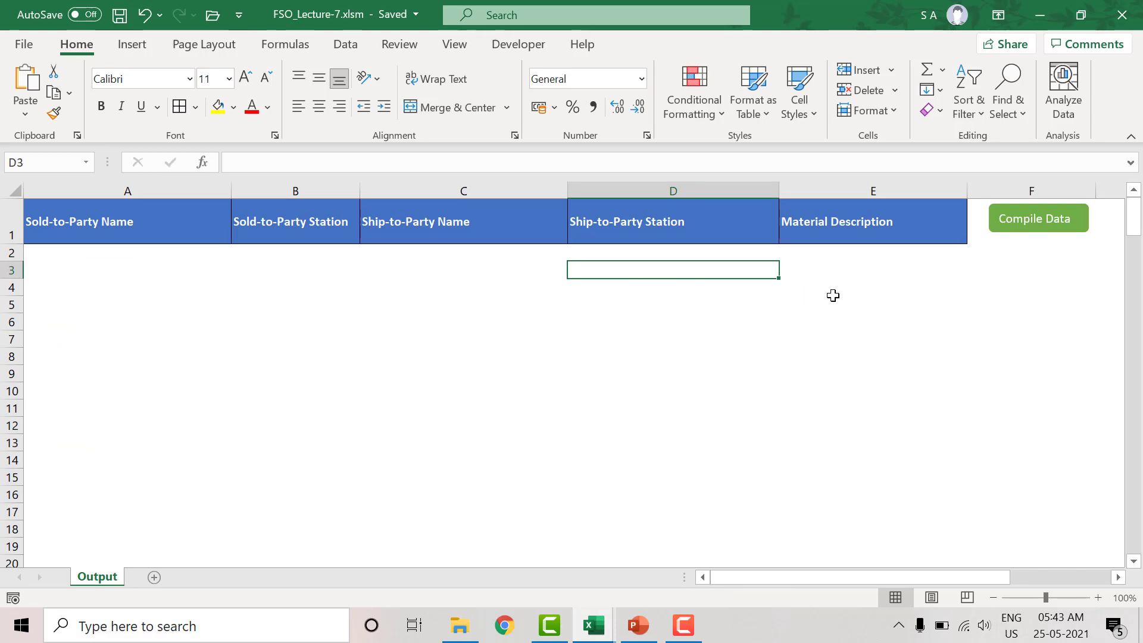
Show Module1 with the FSO_Lecture_7 and ExtractFiles macros in the VBA editor
key(ctrl)
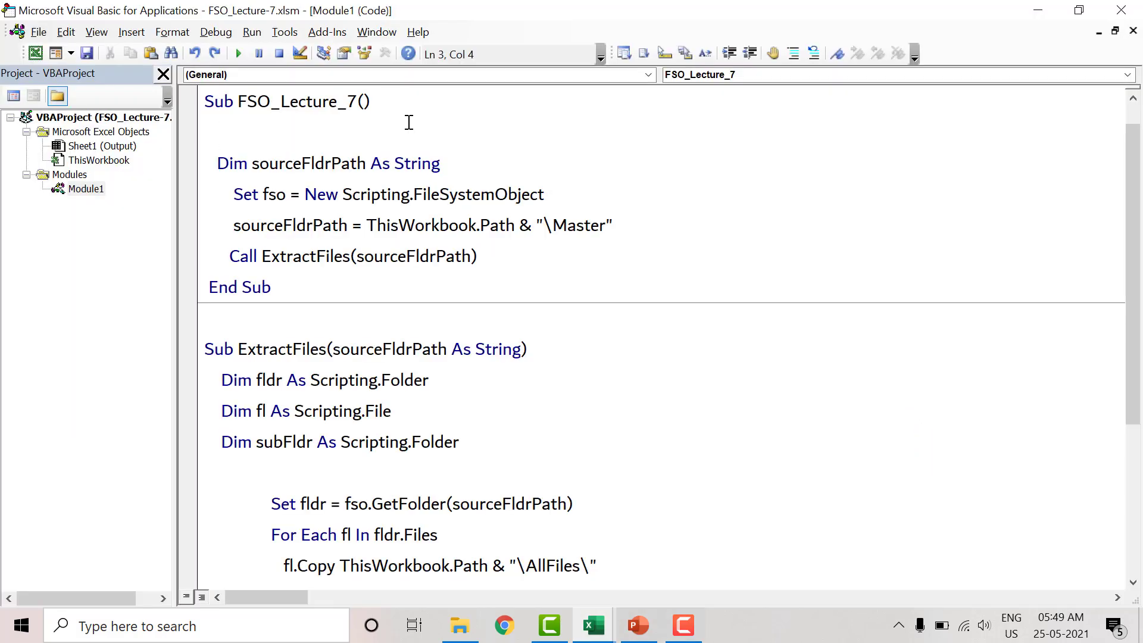
Review the sourceFldrPath assignment and the ExtractFiles call in FSO_Lecture_7
click(407, 253)
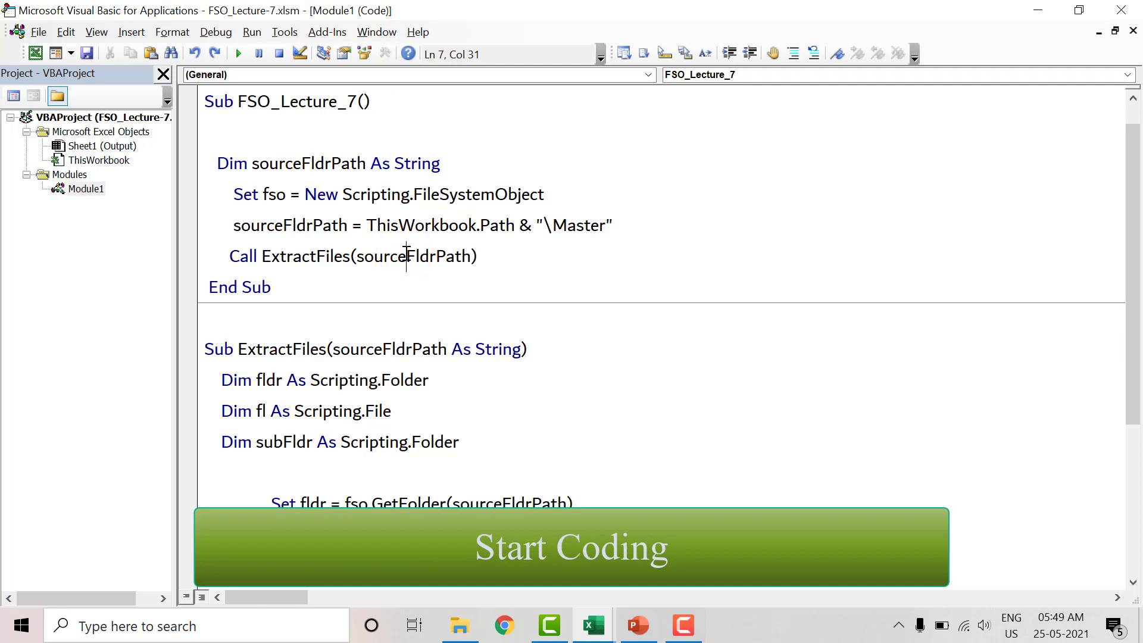
click(338, 225)
double_click(337, 225)
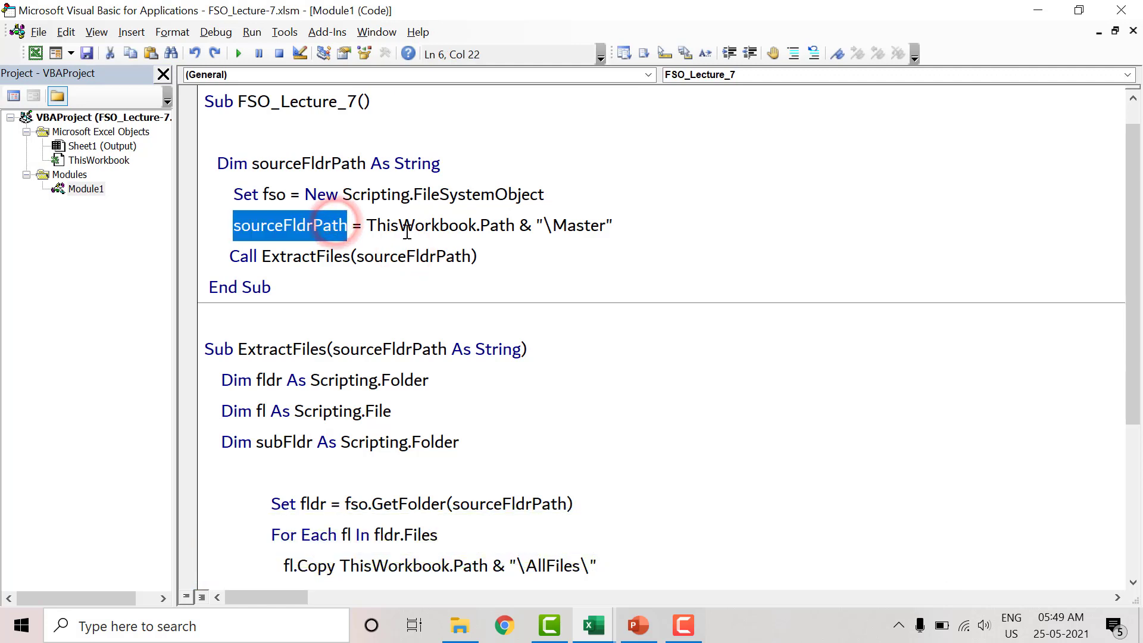
double_click(322, 249)
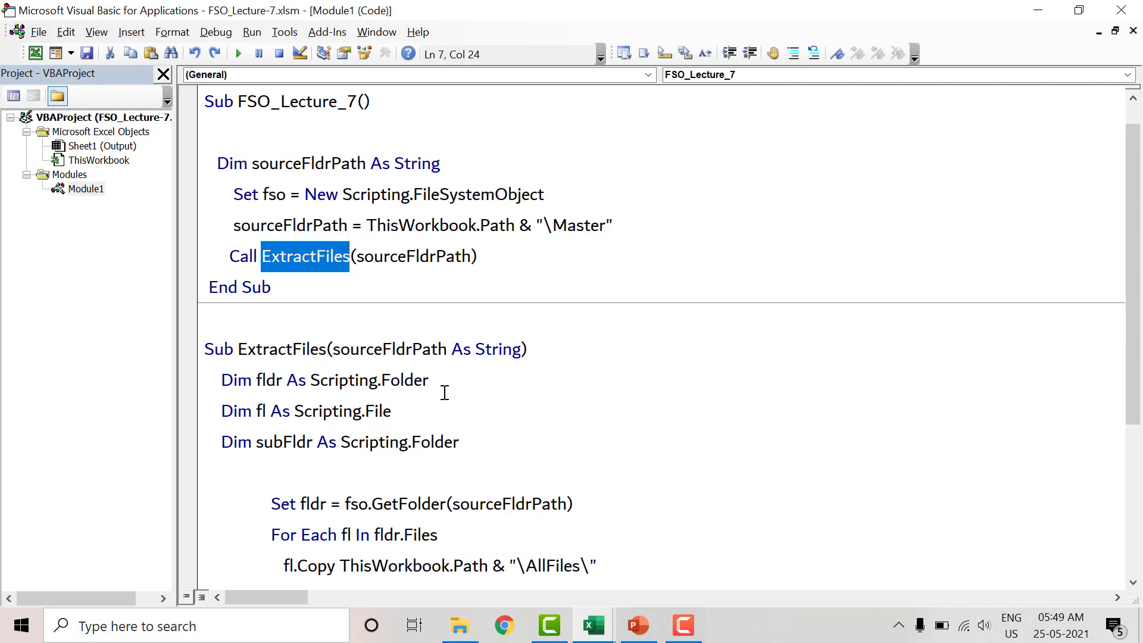
click(334, 384)
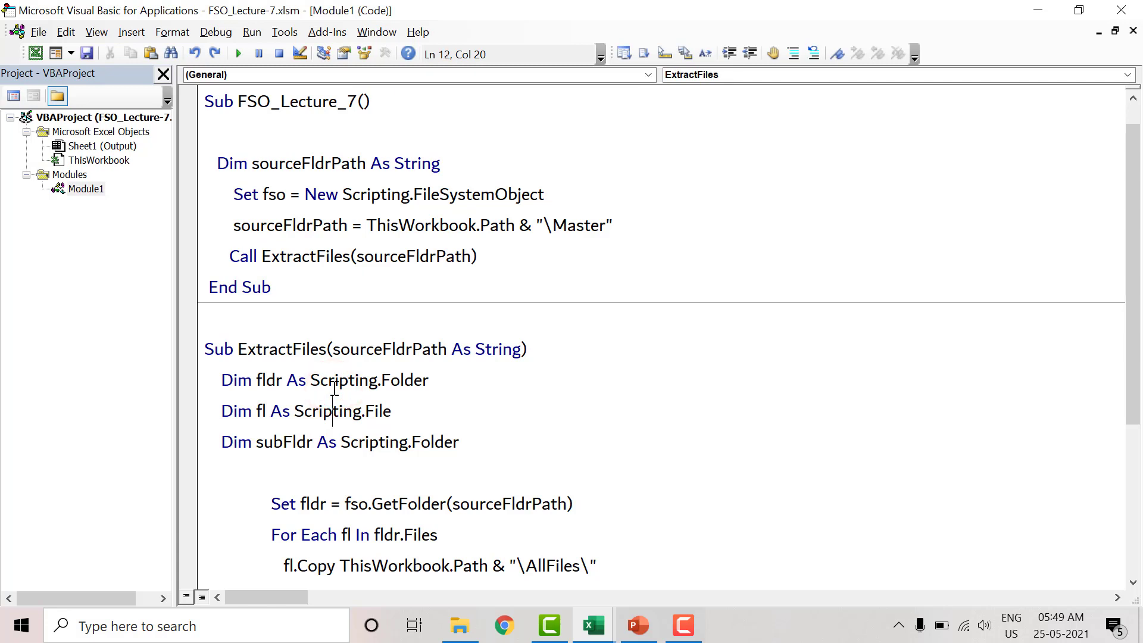
key(Down)
key(Down)
key(Down)
key(Down)
key(Down)
key(Down)
scroll(332, 387, down, 3)
Delete the fl.Copy ThisWorkbook.Path & "\AllFiles\" line from the For Each fl loop
click(284, 410)
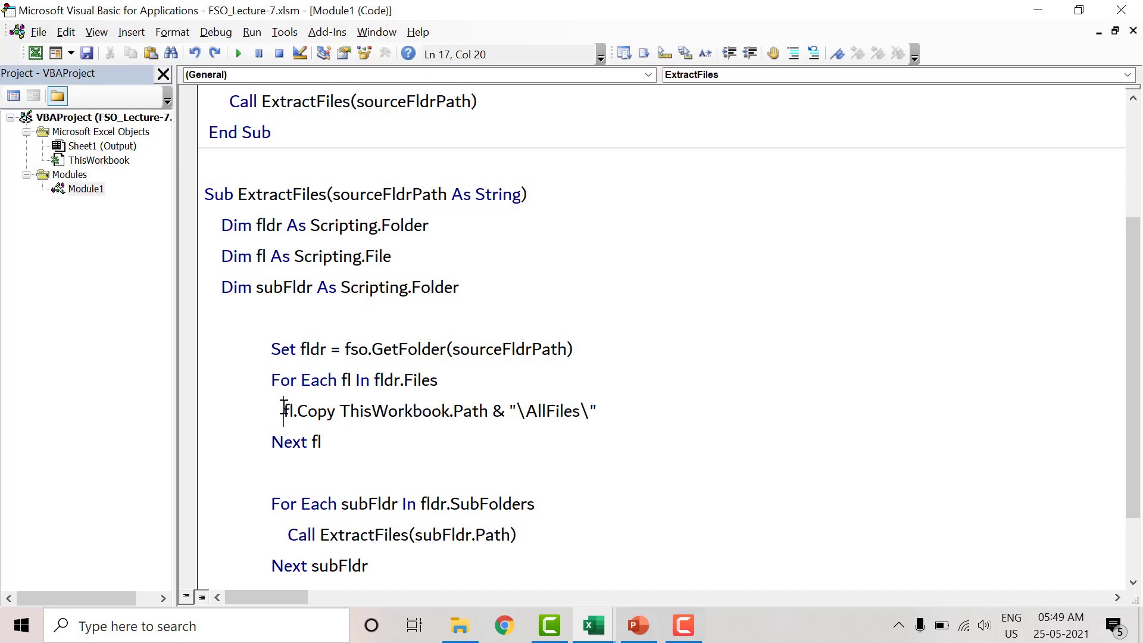
click(667, 417)
key(shift+Home)
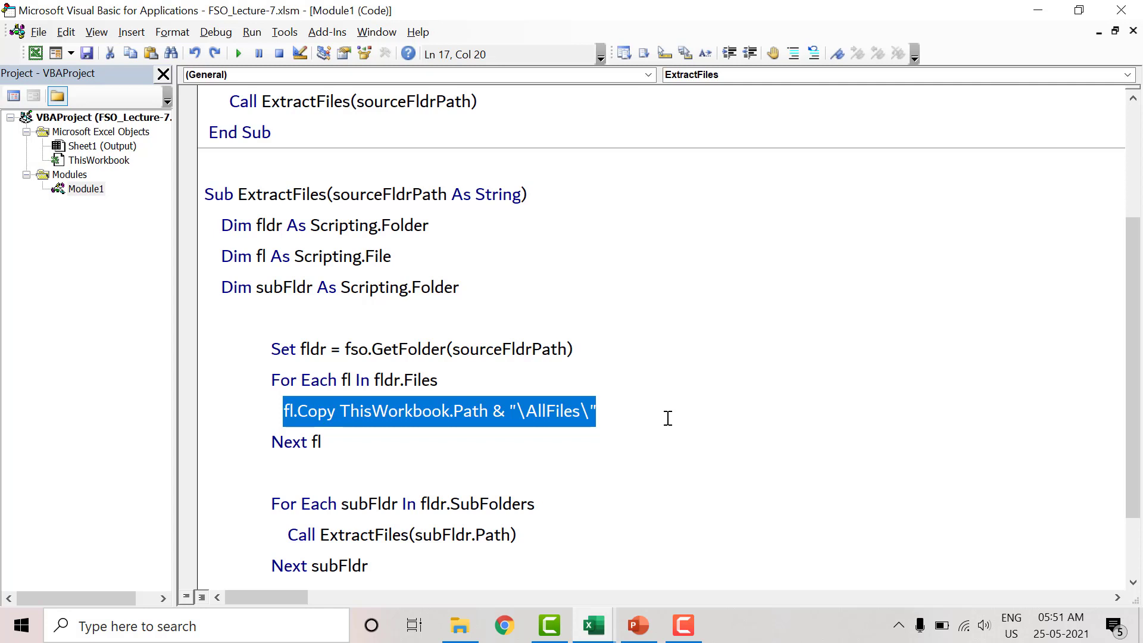
key(Delete)
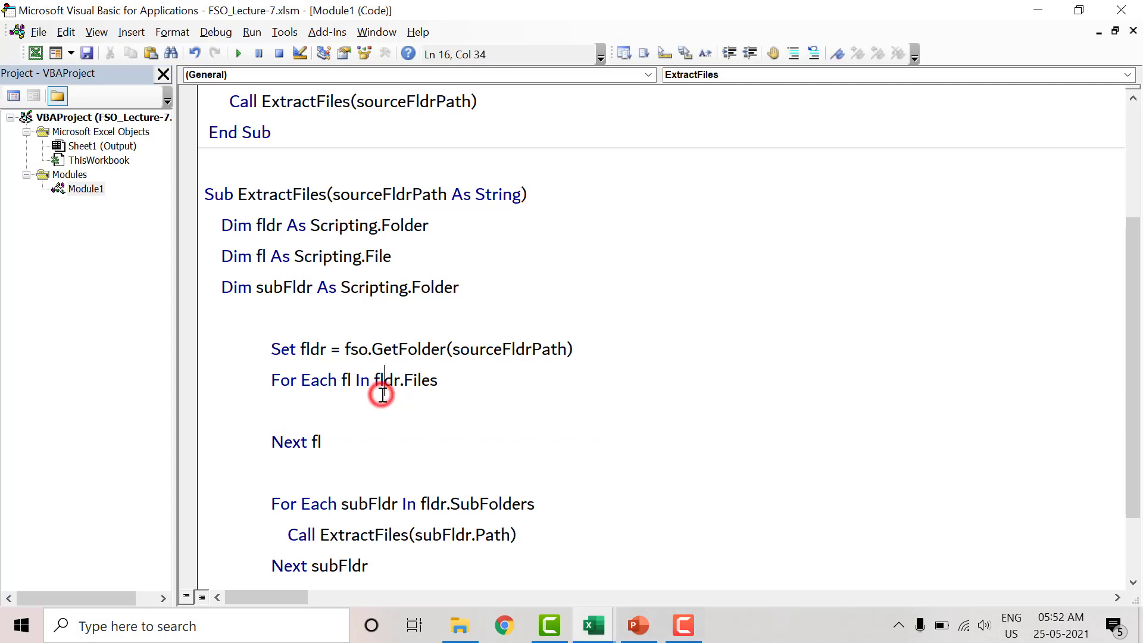
Write Workbooks.Open fl.Path on the empty line inside the For Each fl loop
double_click(345, 380)
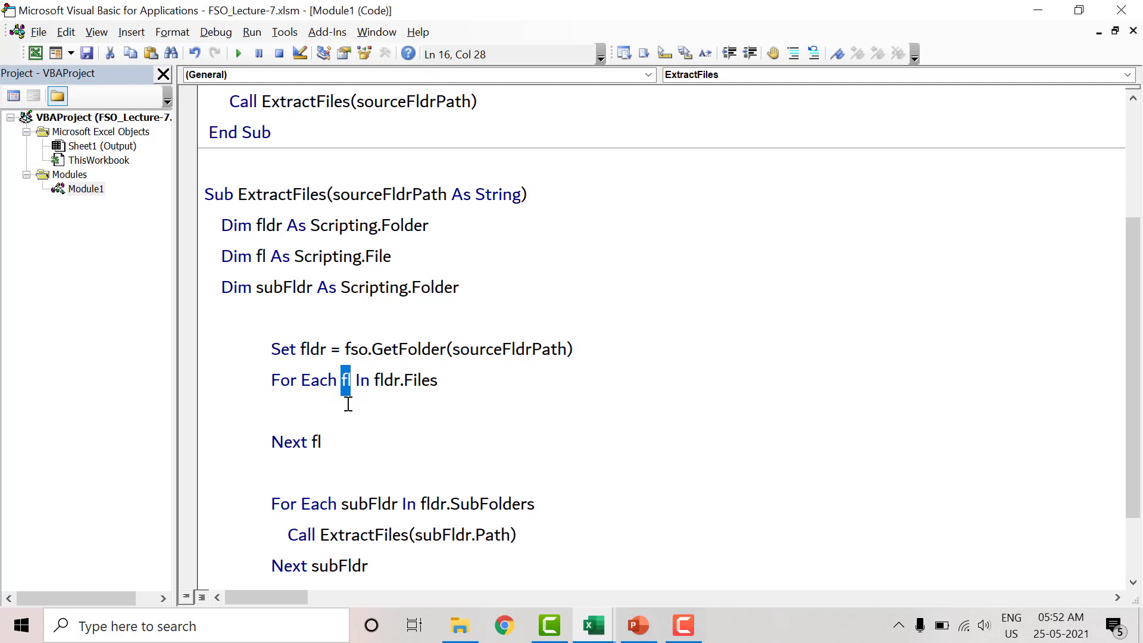
click(347, 401)
text(work)
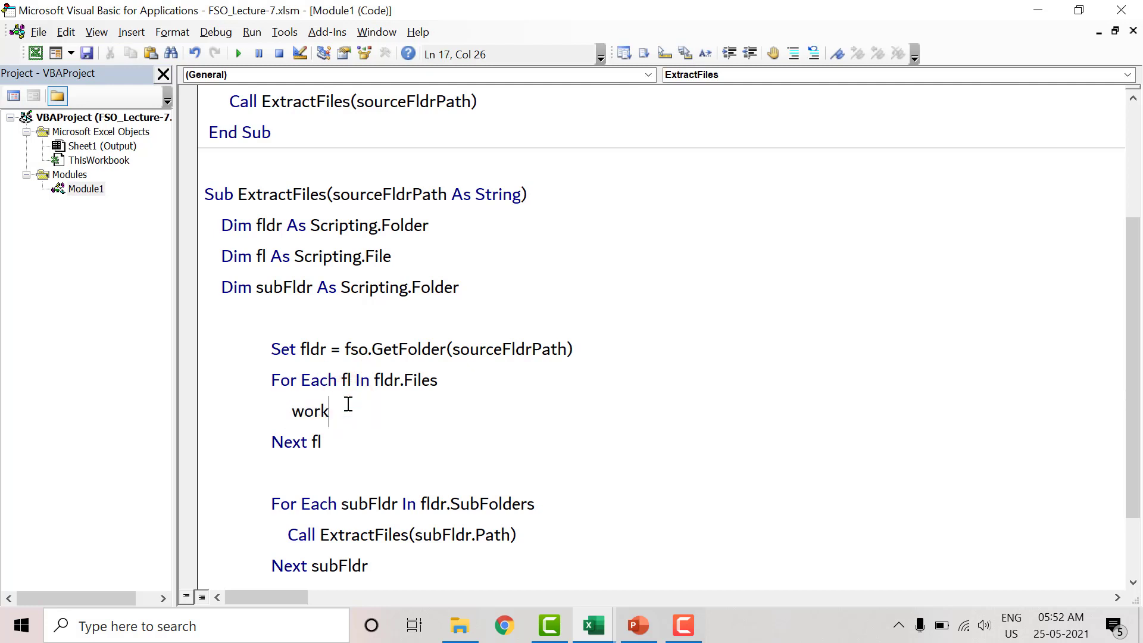
text(b)
key(ctrl+space)
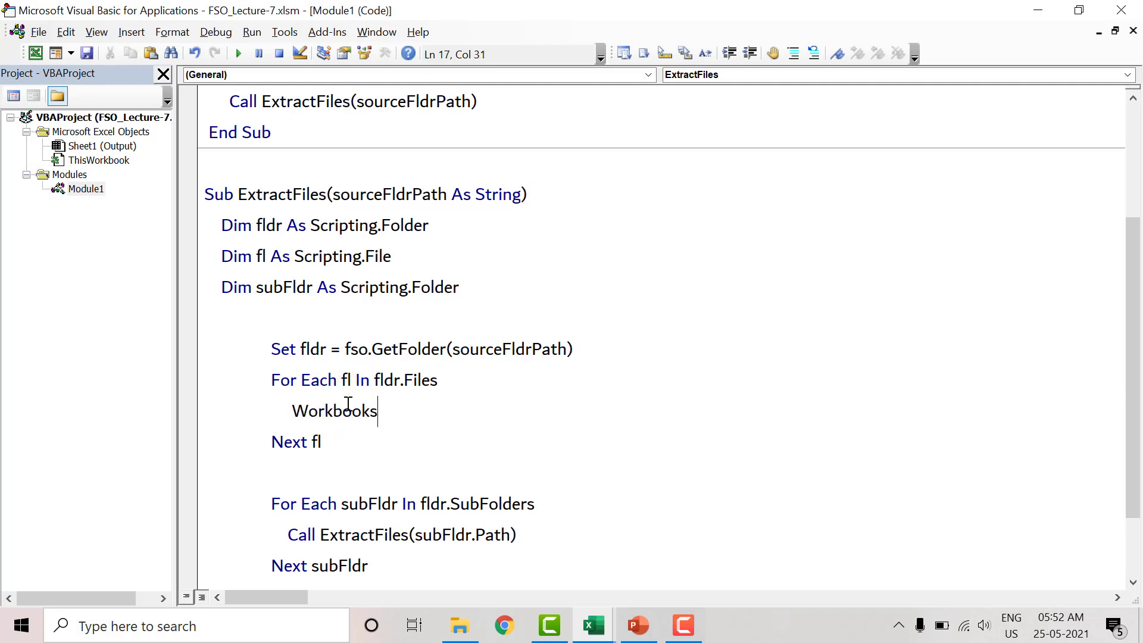
text(.op)
key(Tab)
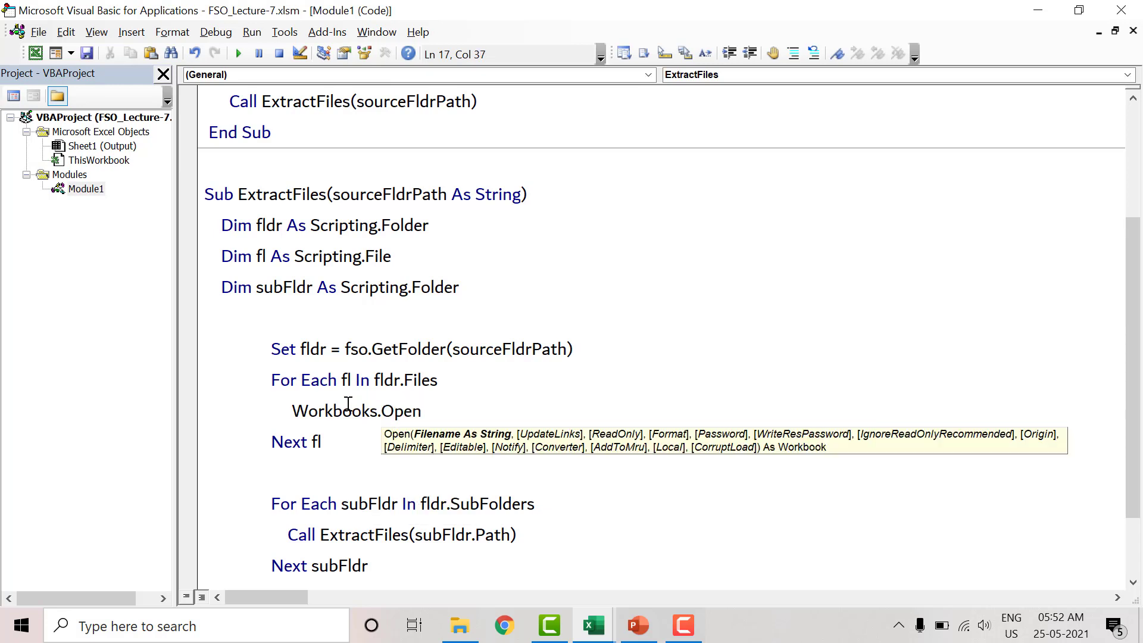
text(fl)
text(.)
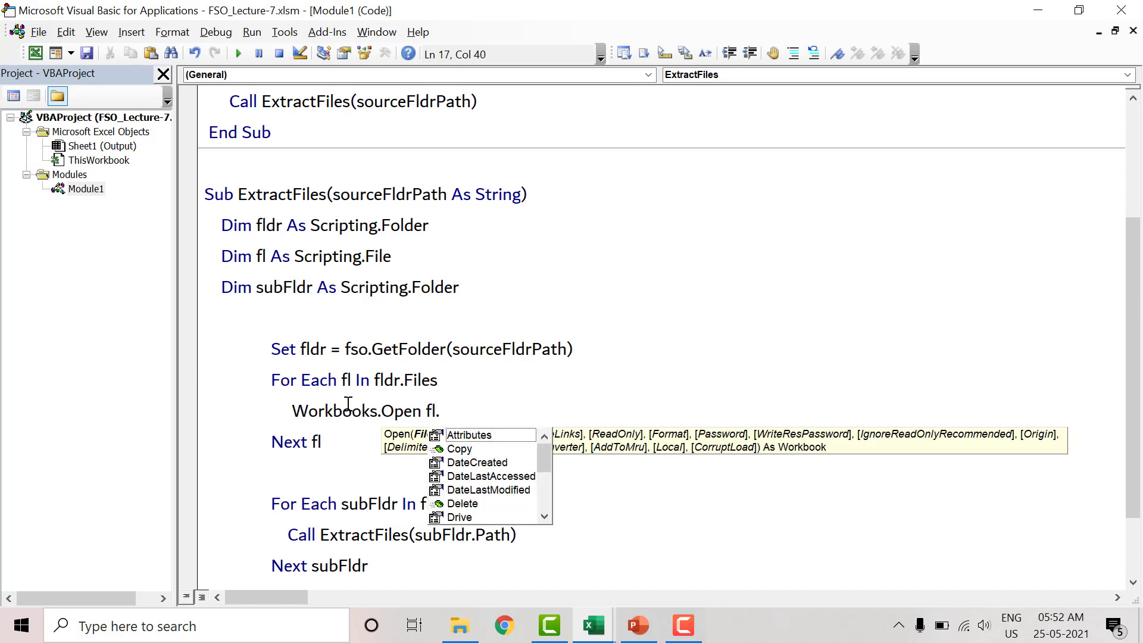
text(path)
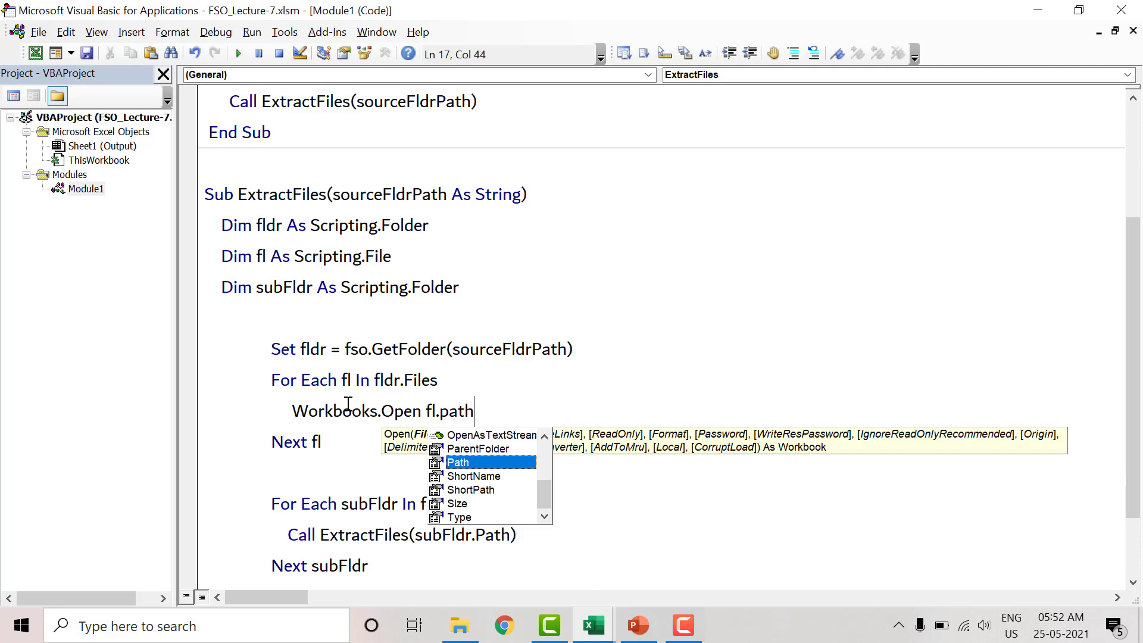
key(Tab)
key(Up)
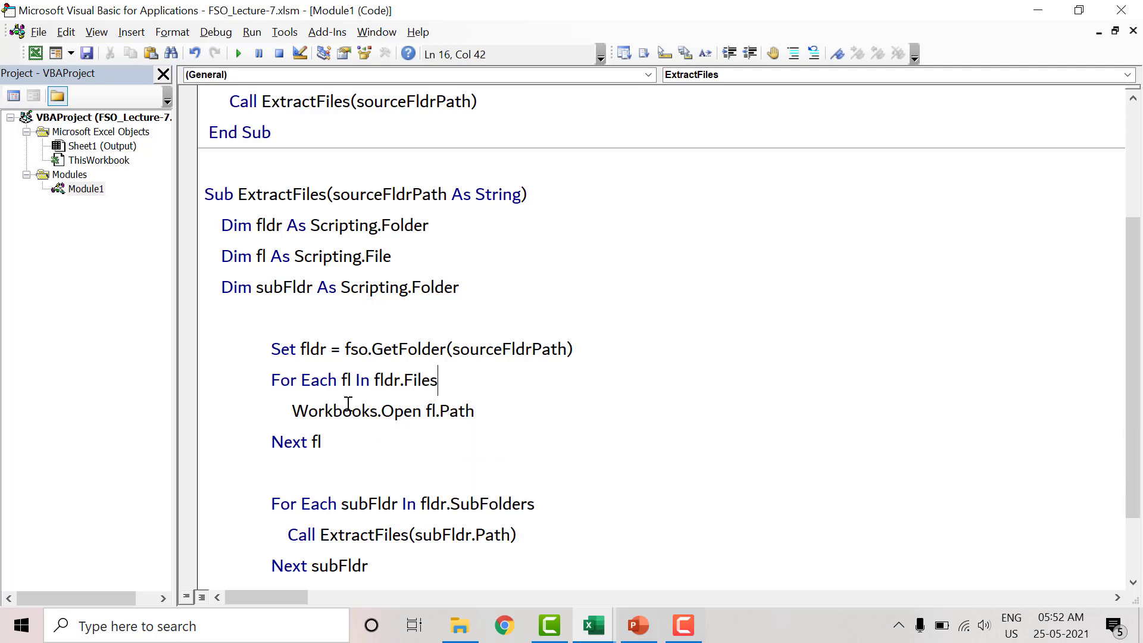
key(Down)
Declare Dim wkb As Workbook below the Dim subFldr line
click(497, 289)
key(Return)
text(dim )
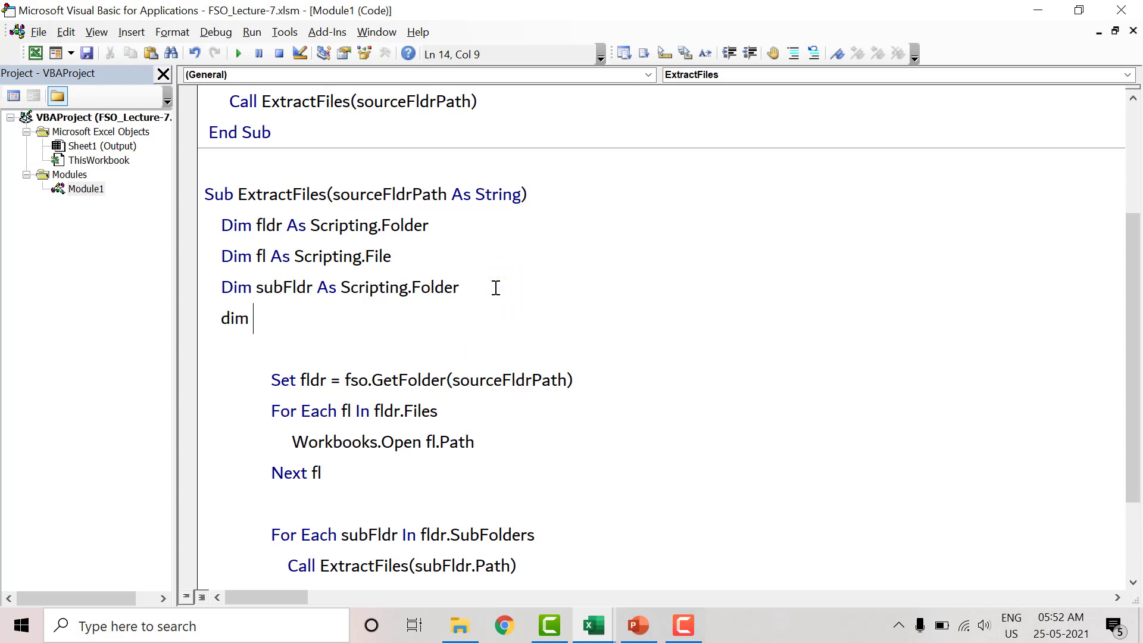
text(wkb as )
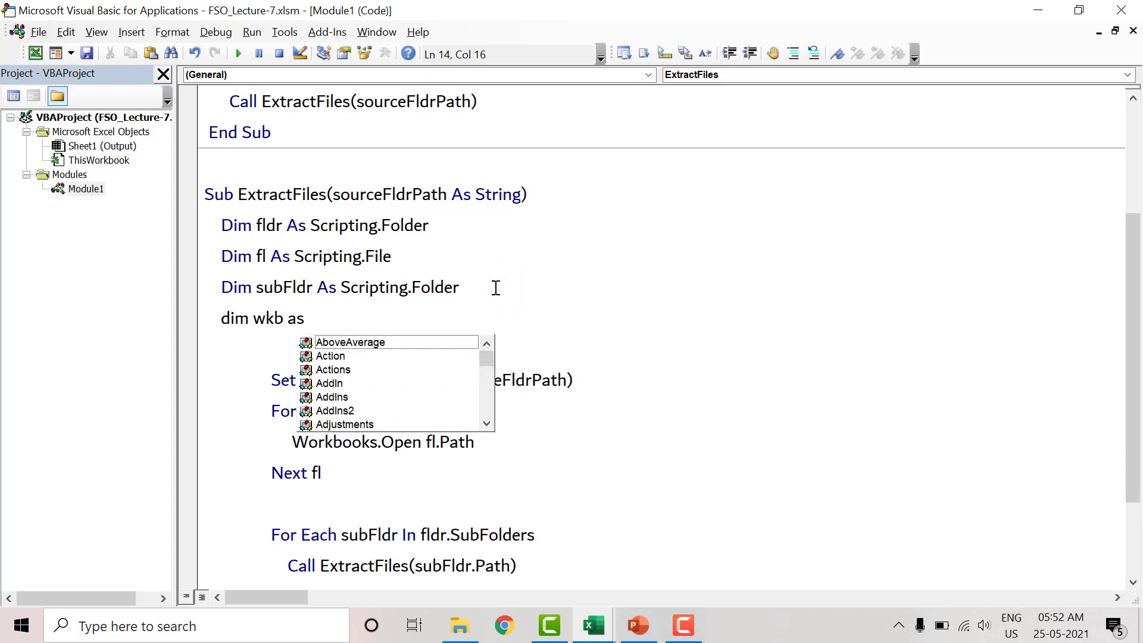
text(Work)
key(Tab)
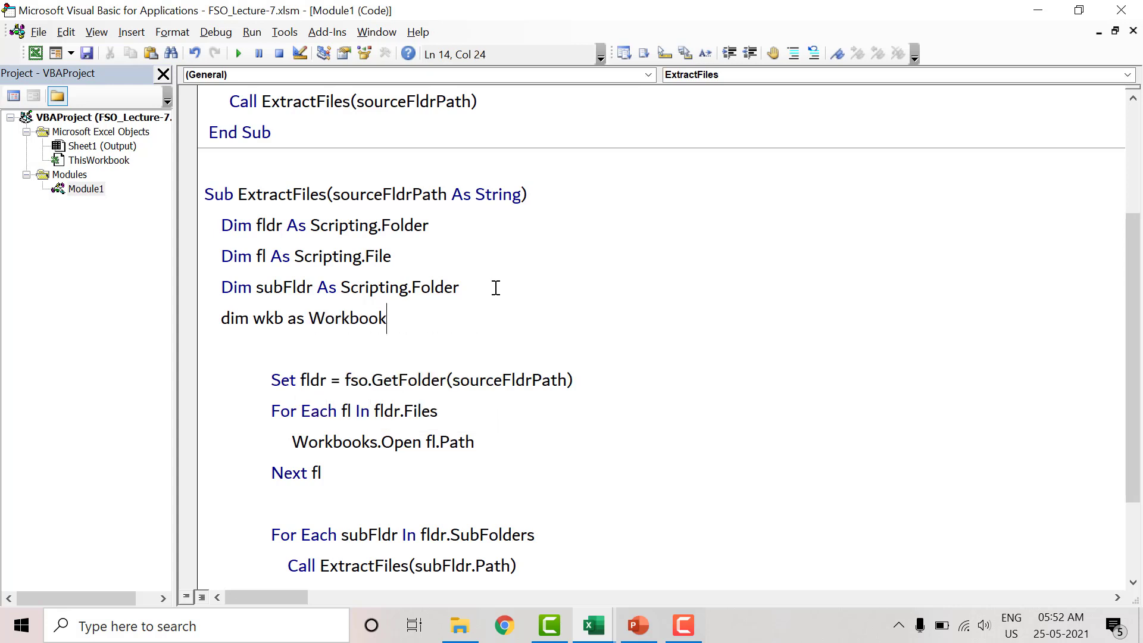
Change the loop line to Set wkb = Workbooks.Open(fl.Path), then open SARDARSHAHR.xlsx
click(282, 446)
text(s )
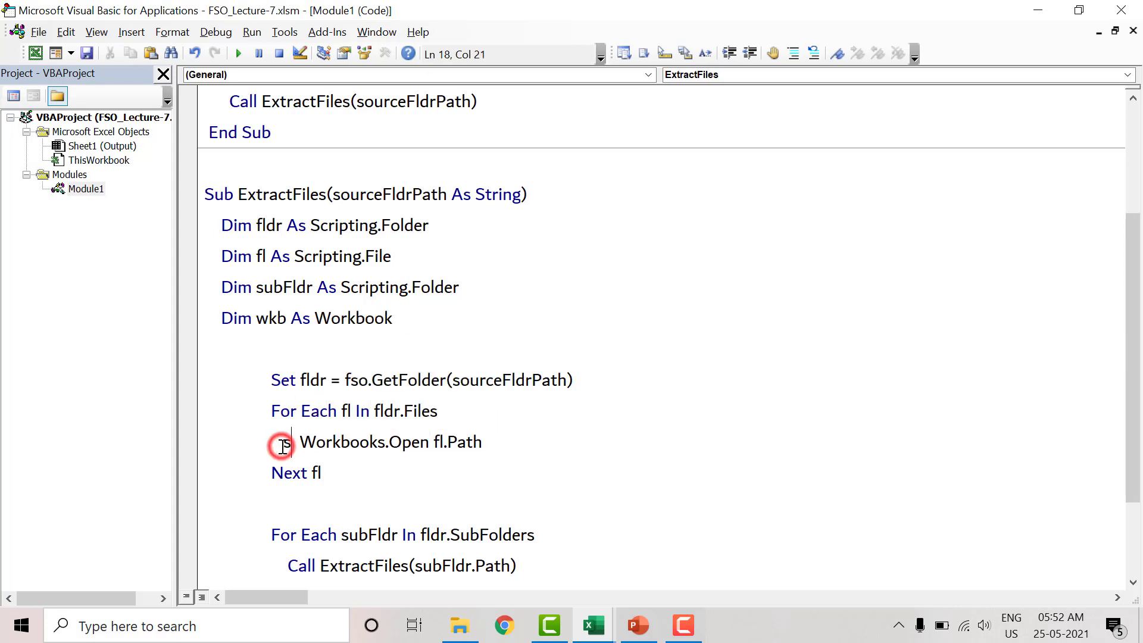
text(et w)
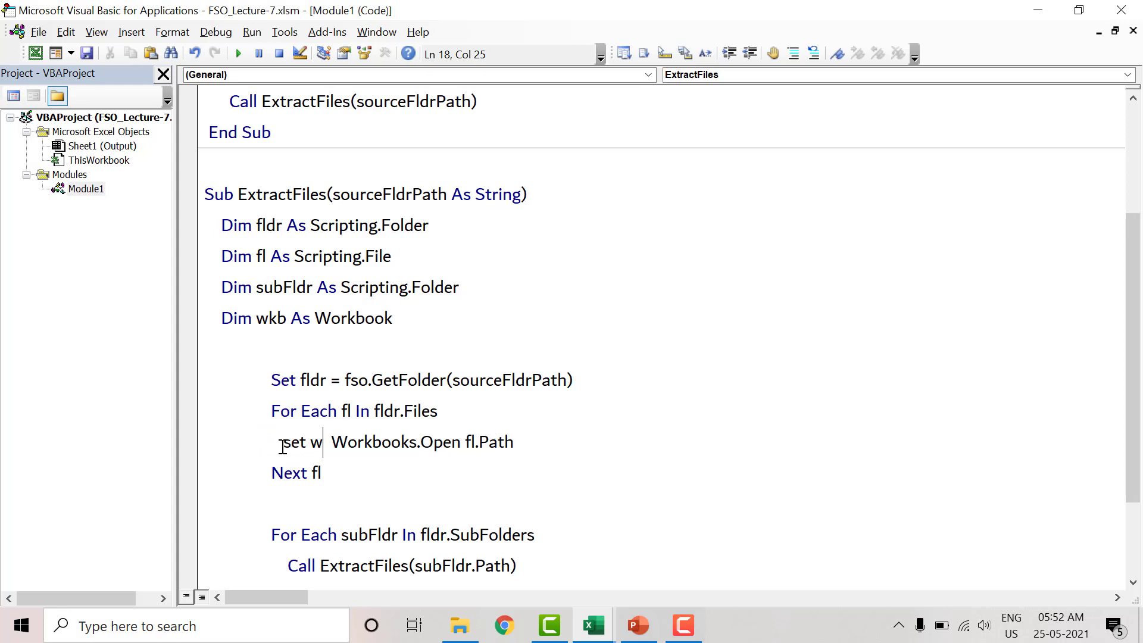
text(kb=)
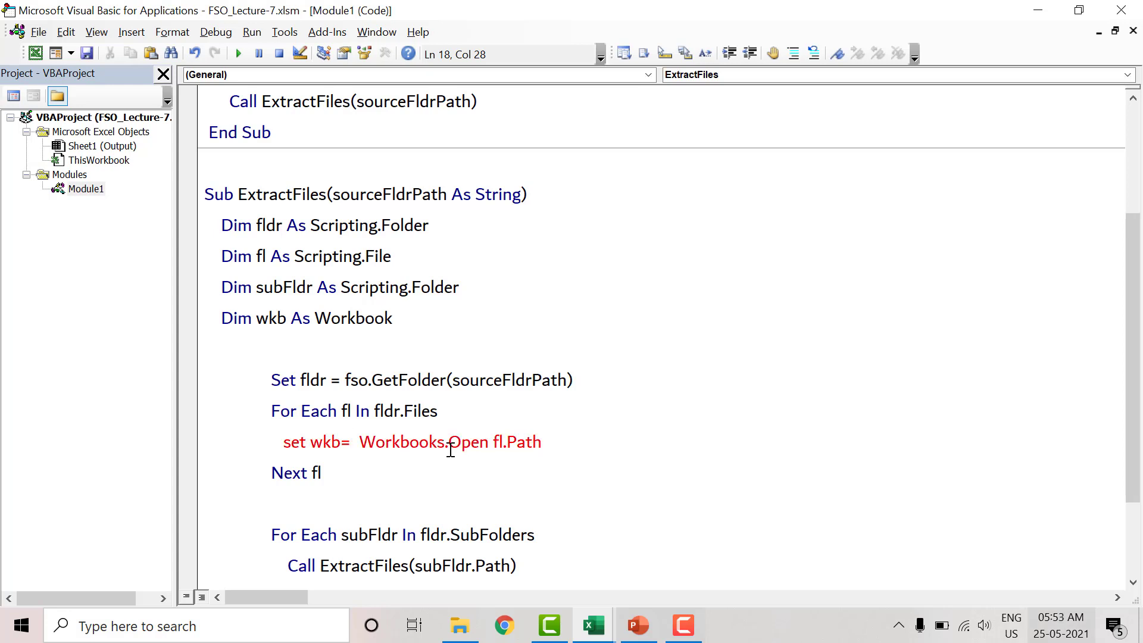
double_click(337, 443)
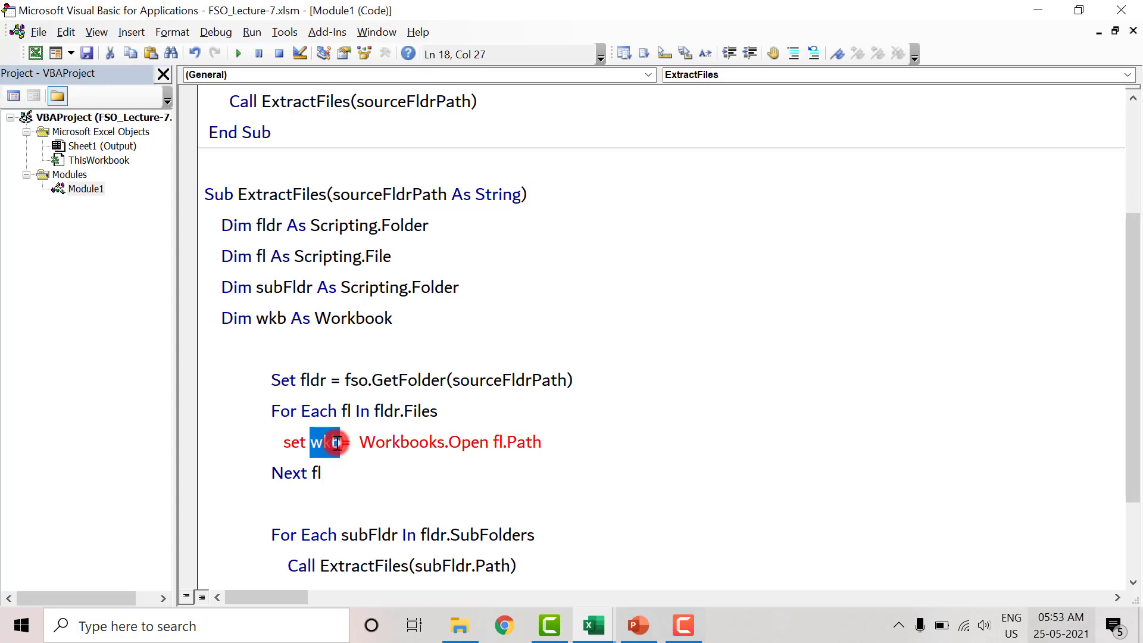
click(496, 442)
text(()
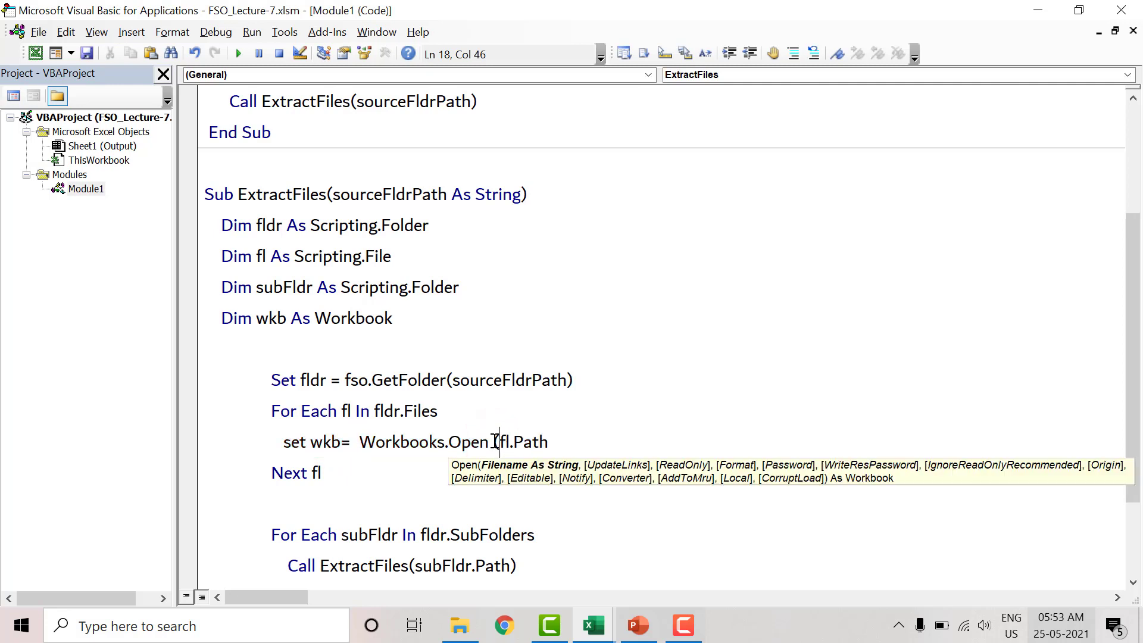
click(567, 433)
text())
key(Down)
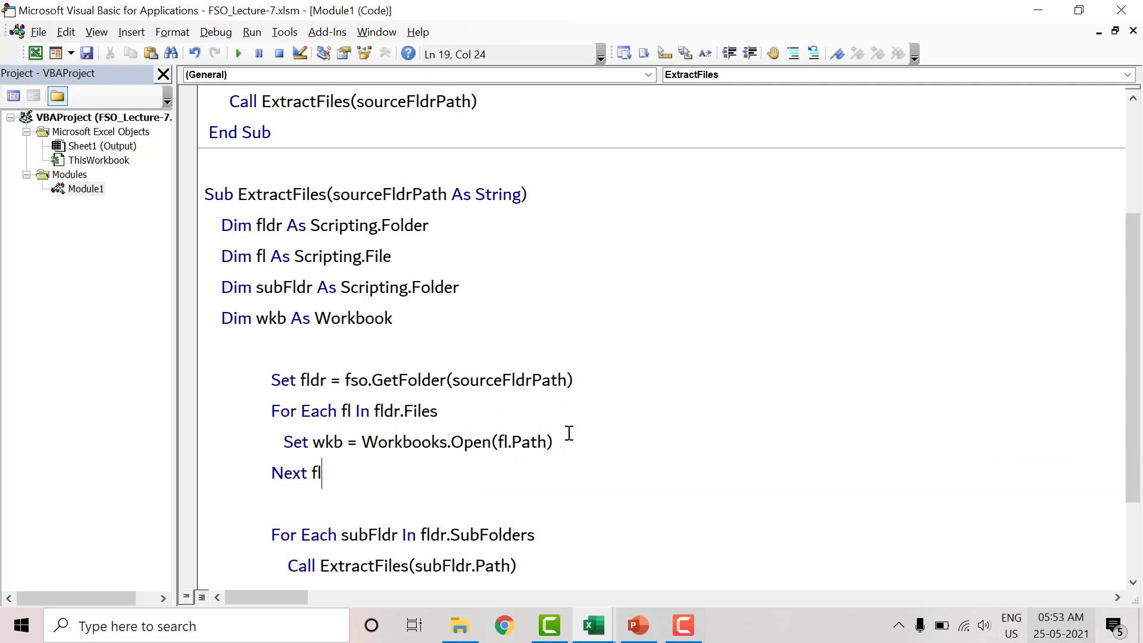
click(569, 433)
click(609, 448)
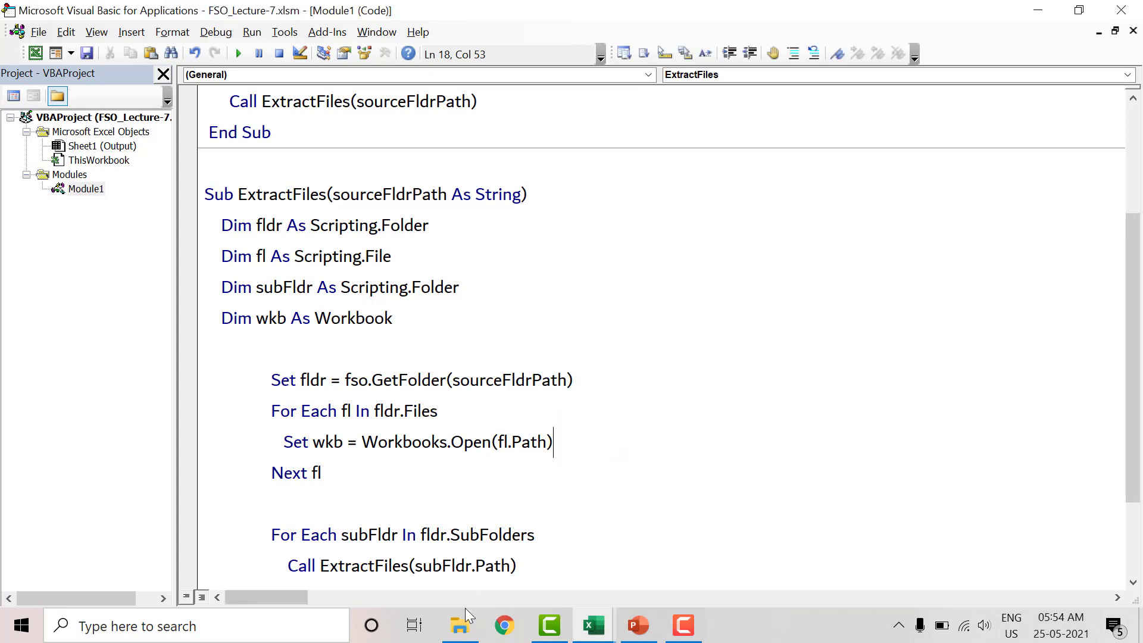
click(460, 625)
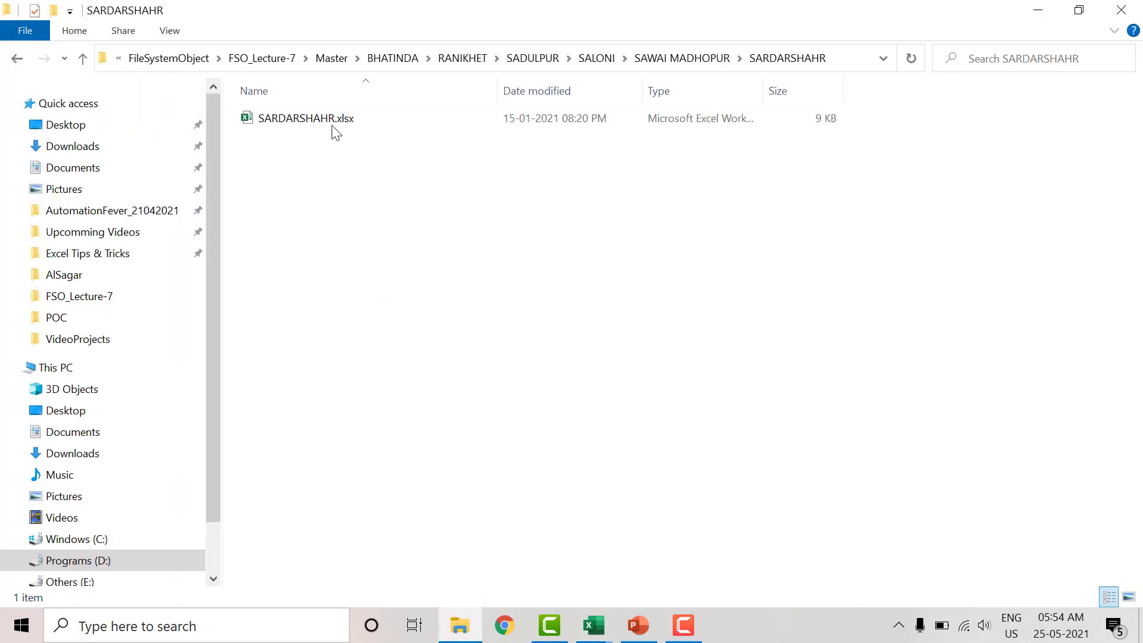
double_click(332, 125)
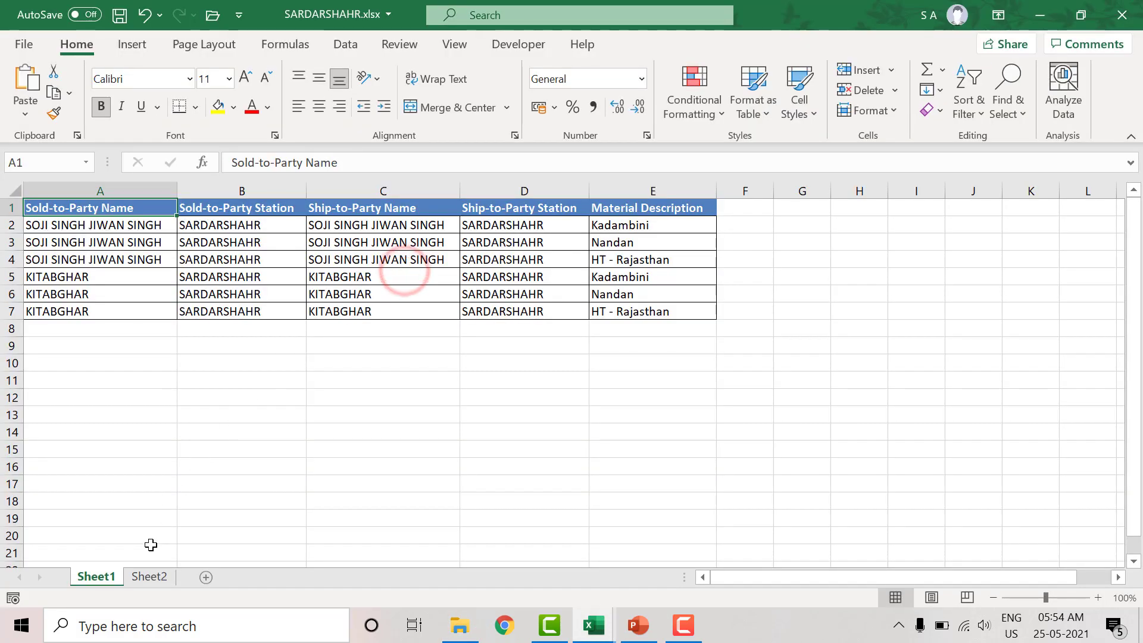
Inspect SARDARSHAHR.xlsx: empty Sheet2, and the data rows A2:E7 on Sheet1
click(147, 579)
click(95, 577)
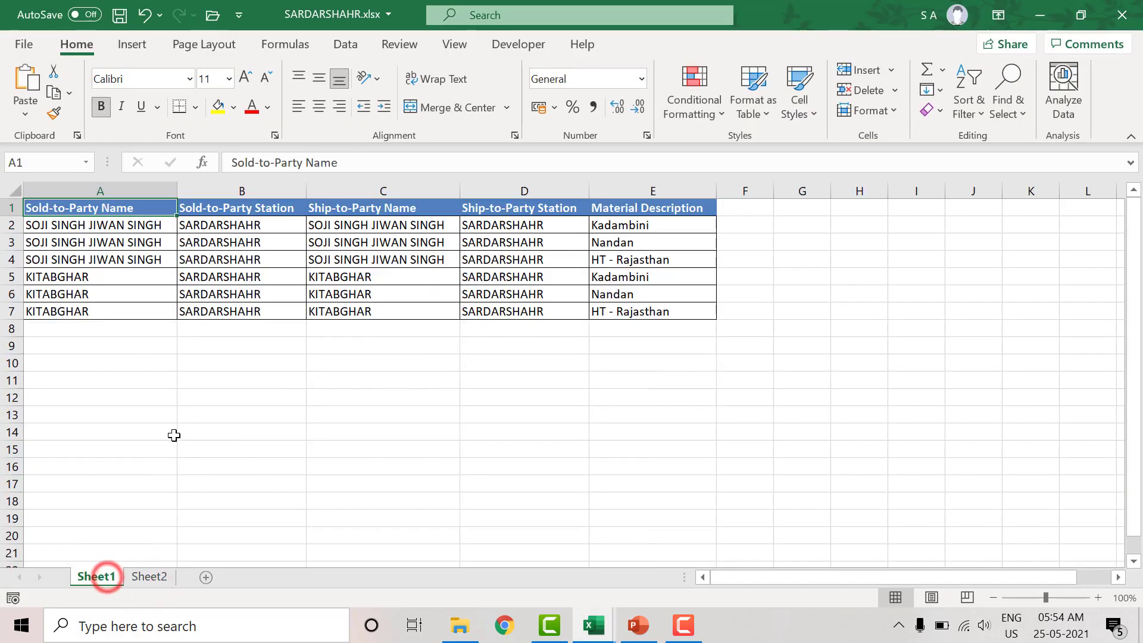
key(Down)
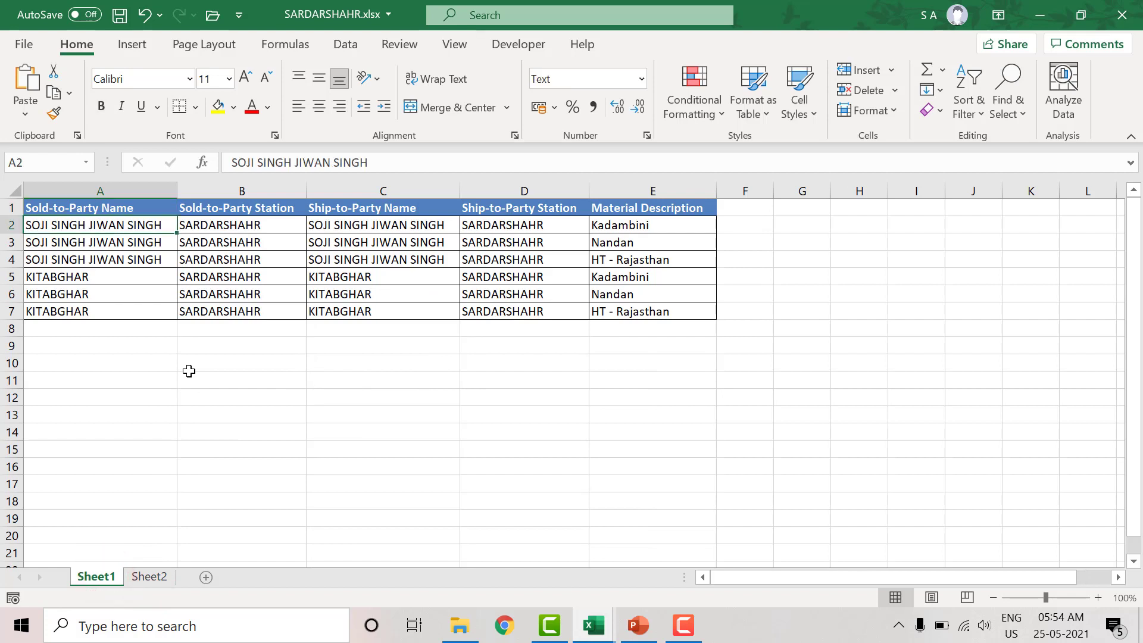
key(ctrl+shift+Right)
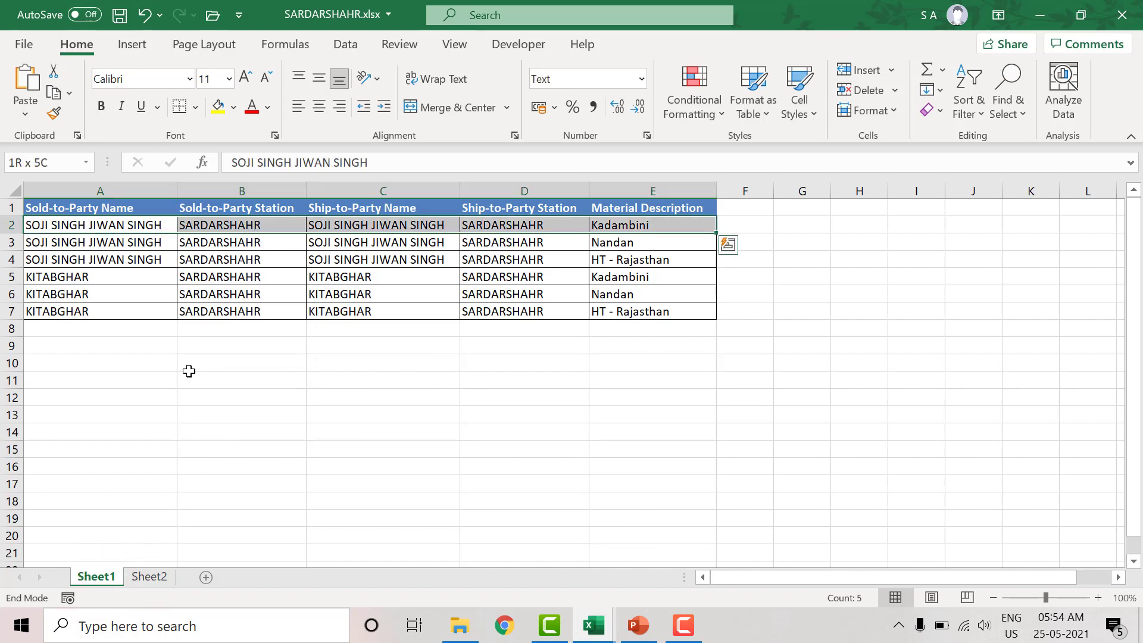
key(Up)
key(Down)
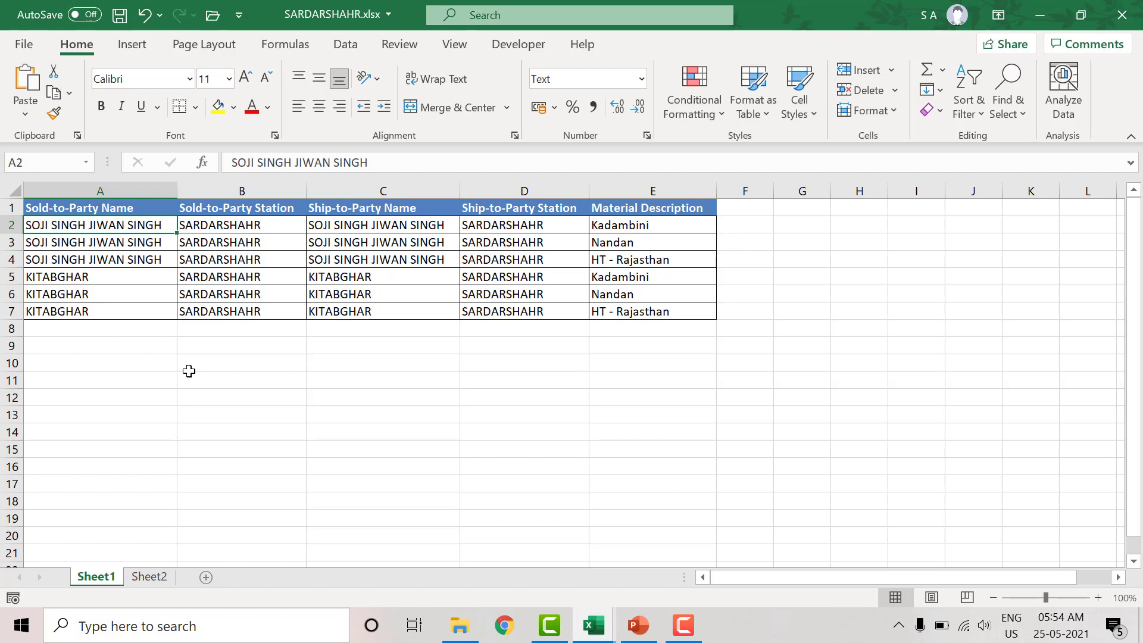
key(ctrl+a)
key(Down)
key(Up)
key(shift+Right)
key(shift+Right)
key(shift+Right)
key(shift+Right)
key(shift+Down)
key(shift+Down)
key(shift+Down)
key(shift+Down)
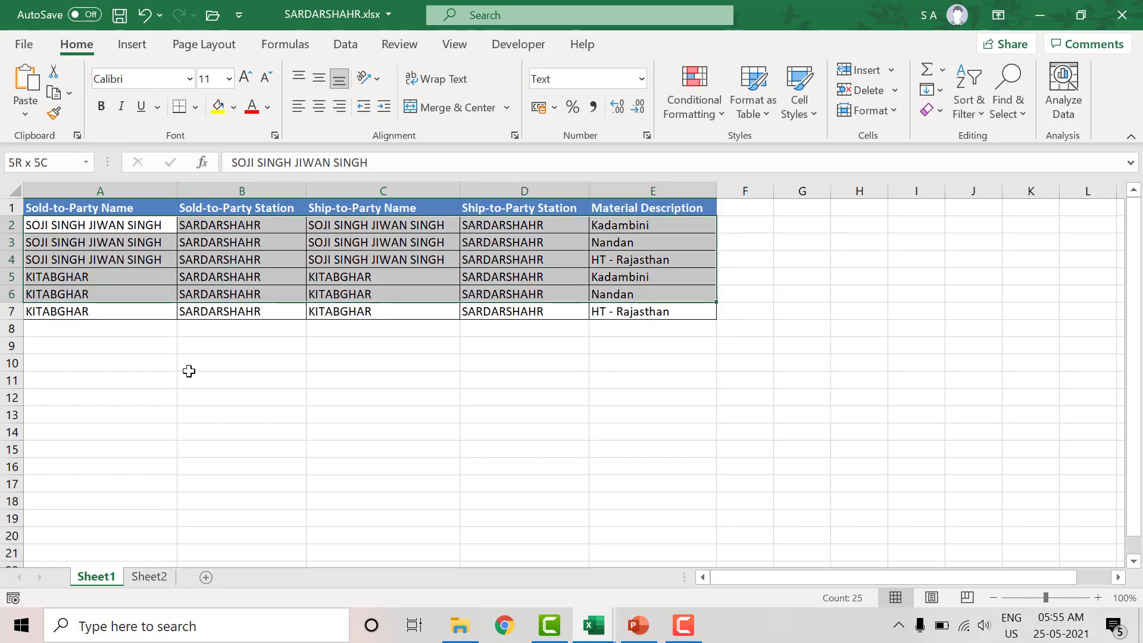
key(shift+Down)
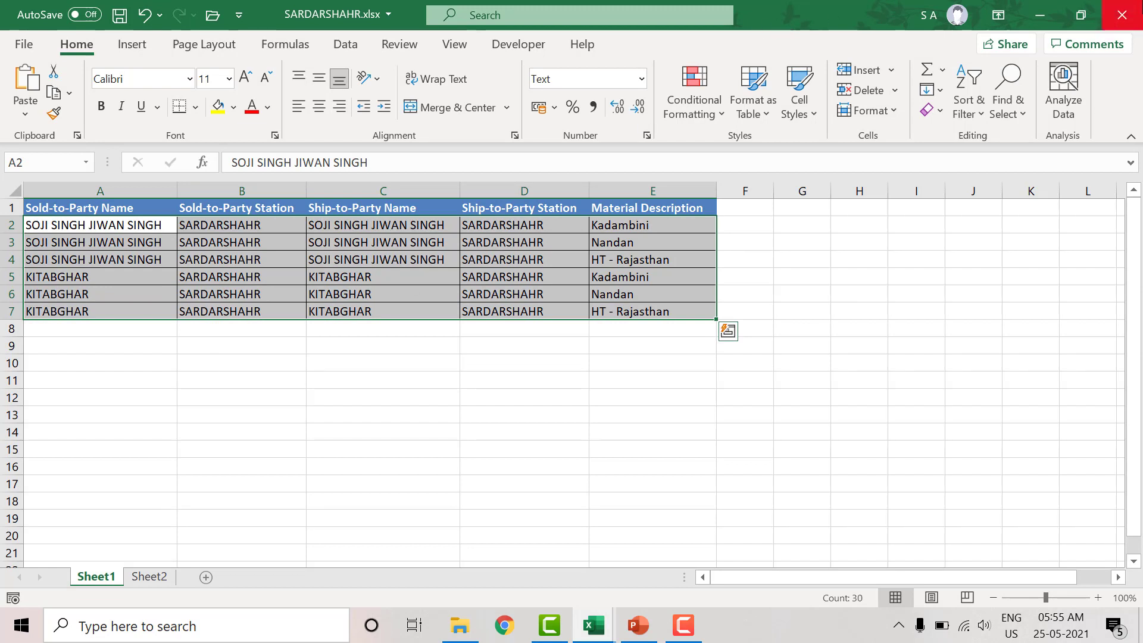
Close SARDARSHAHR.xlsx, check the empty Output sheet, and return to the VBA editor
click(1123, 15)
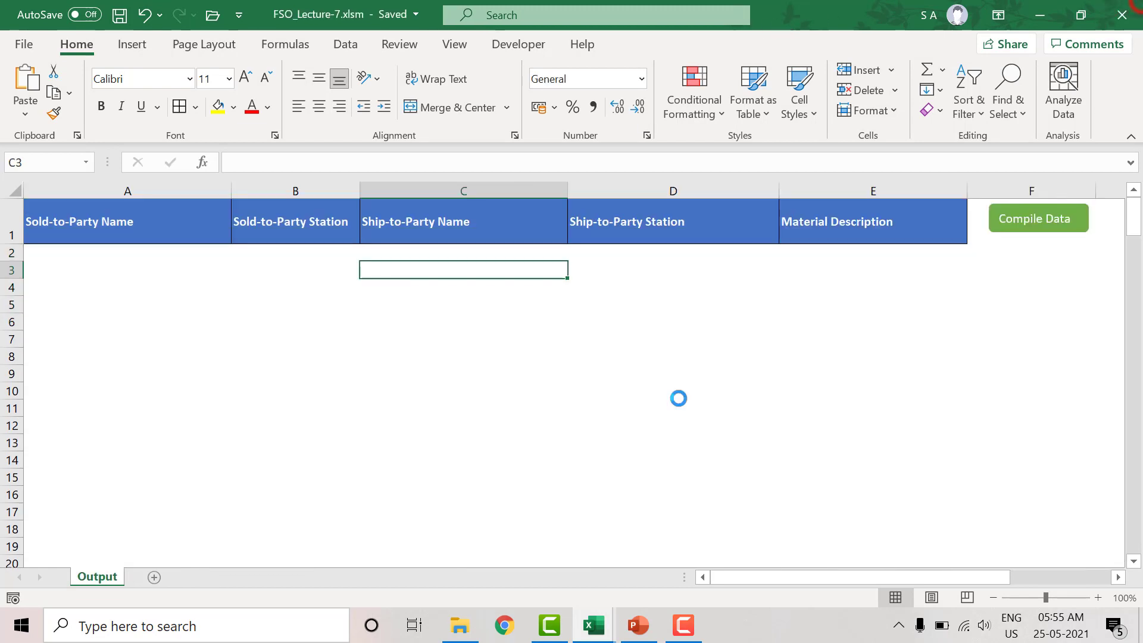
click(124, 257)
click(124, 257)
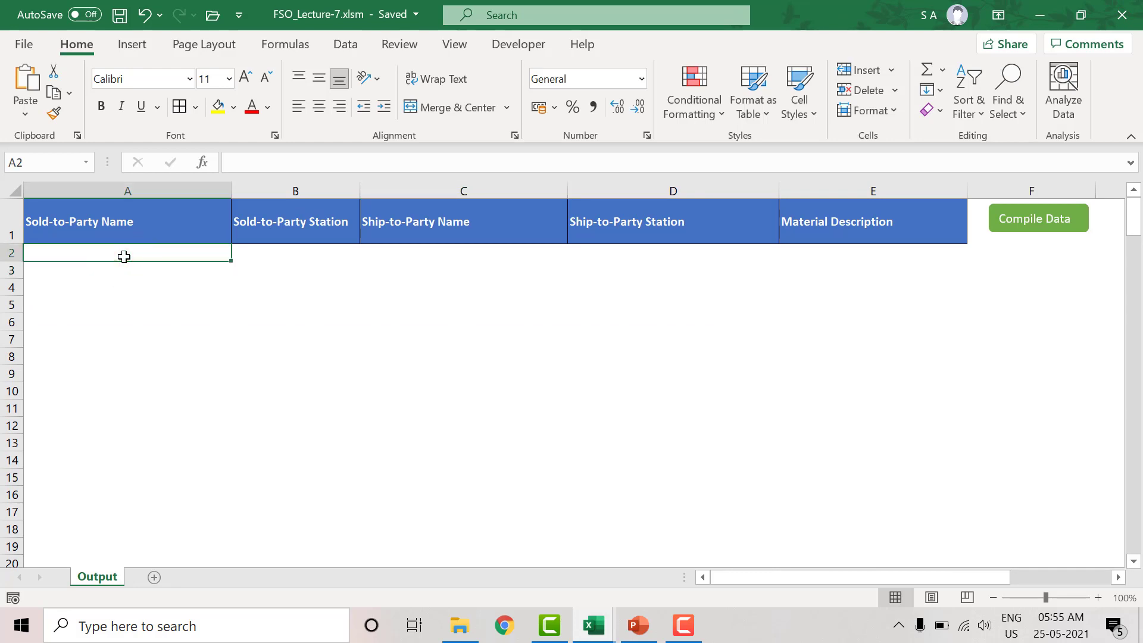
key(Up)
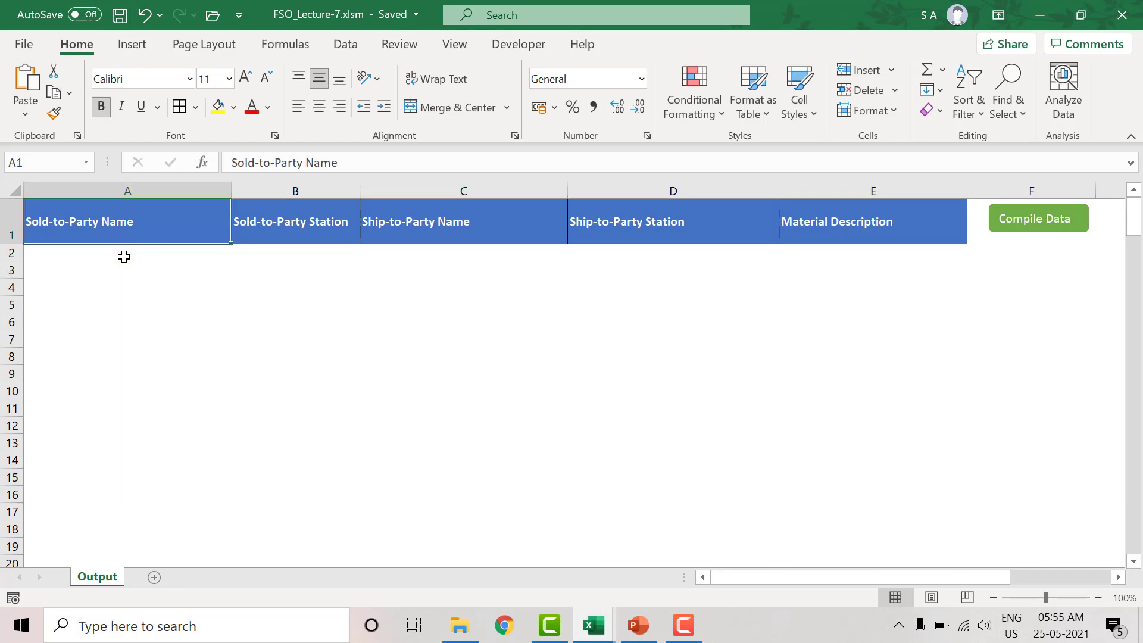
key(Down)
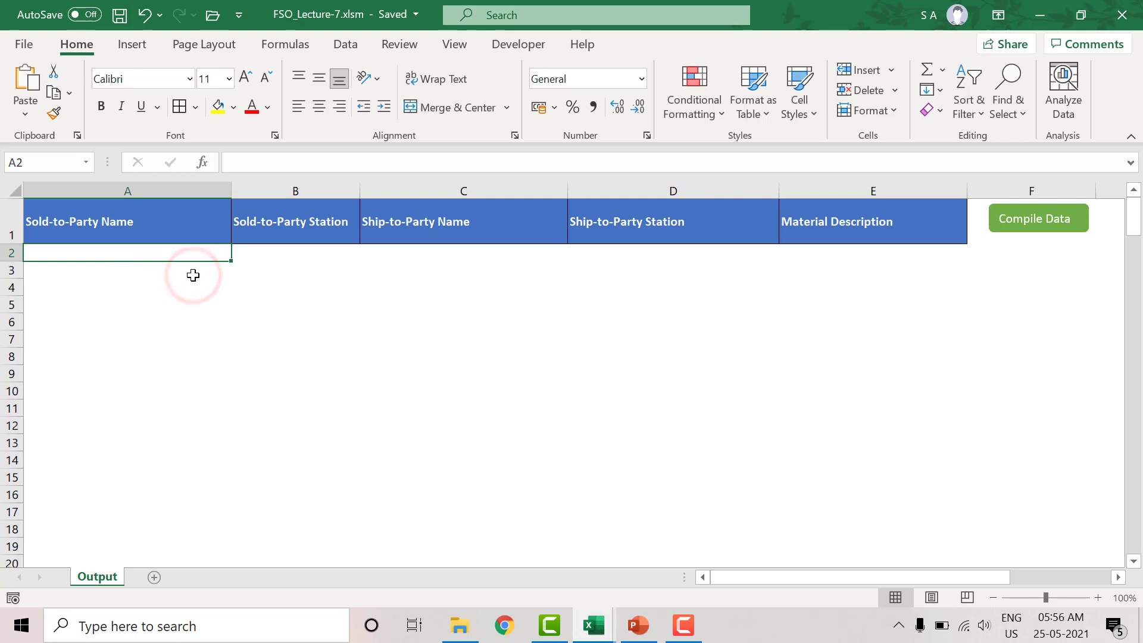
key(alt+F11)
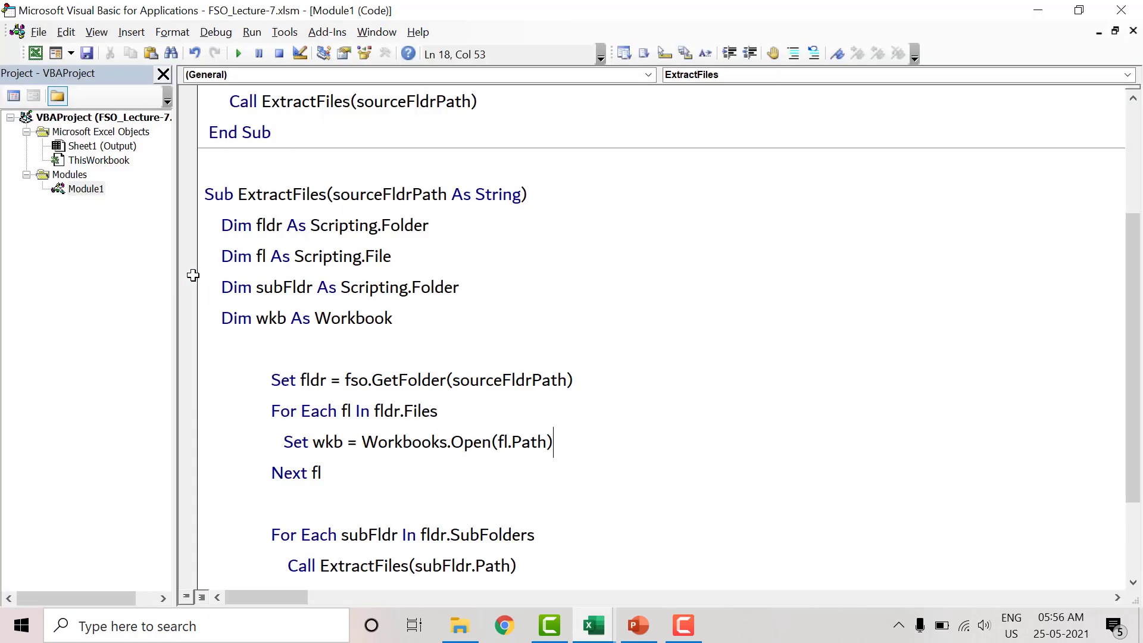
Declare Dim lastRow As Long below the Dim wkb line
click(403, 319)
key(Return)
text(dim )
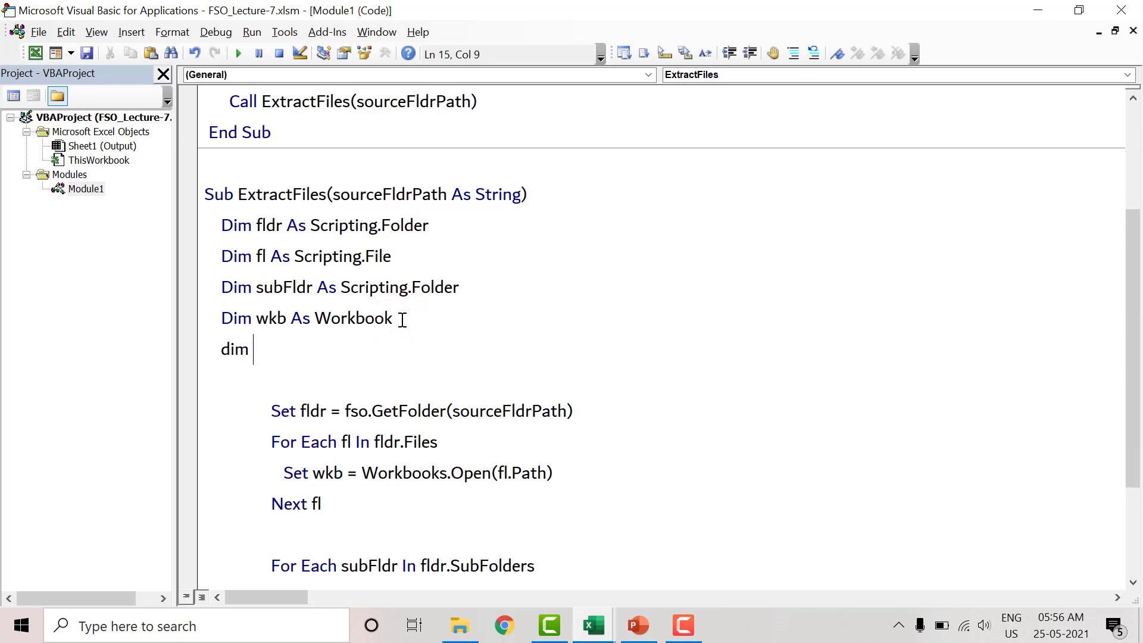
text(lastR)
text(ow as L)
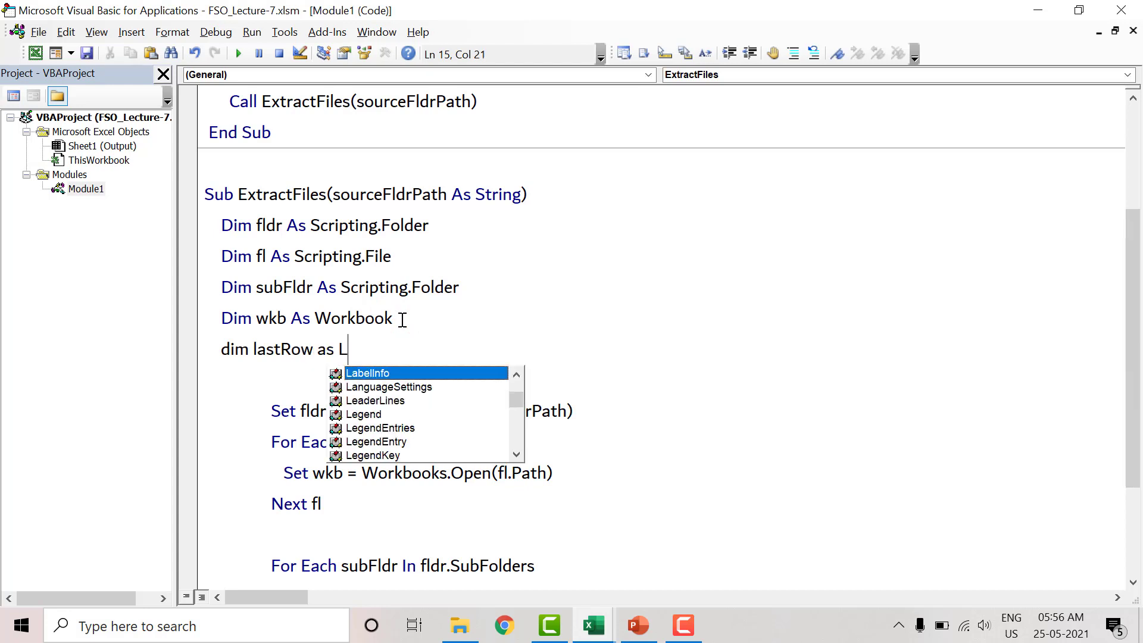
text(ong)
Inside the file loop, set lastRow = Sheet1.Cells(Rows.Count, 1).End(xlUp).Row + 1
click(465, 445)
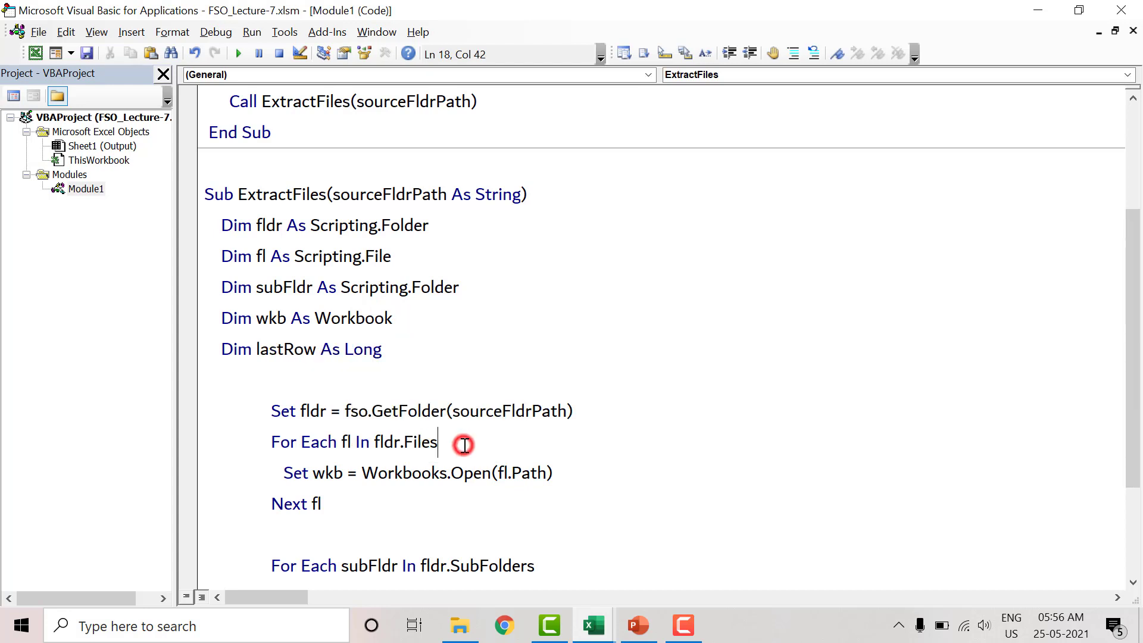
key(Return)
text(lastr)
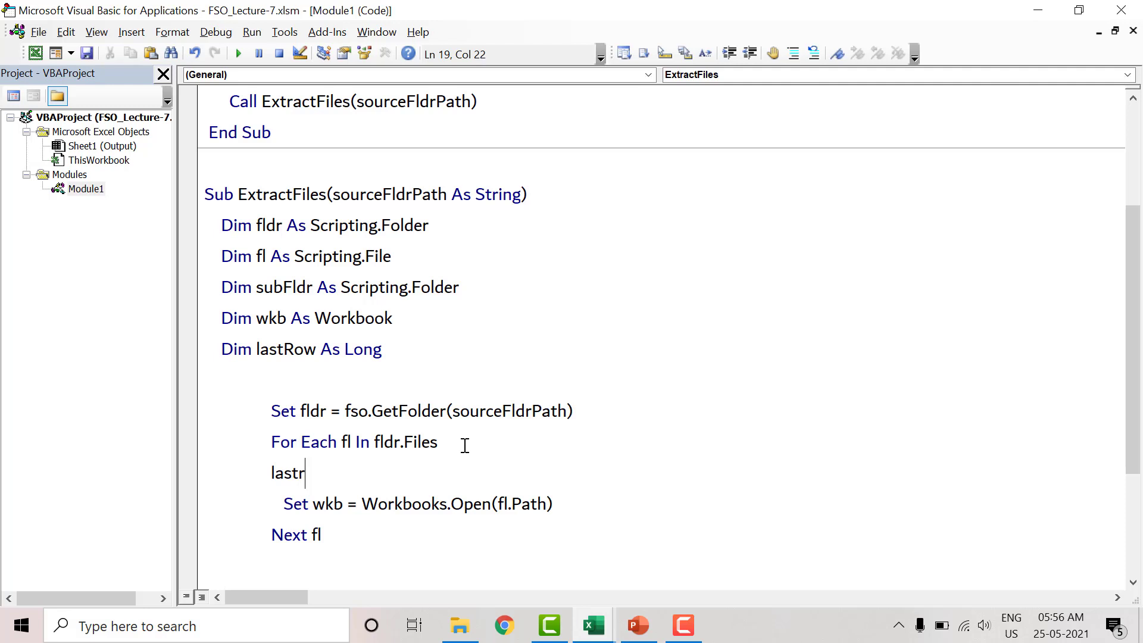
key(ctrl+space)
key(Left)
key(Tab)
key(End)
text(=)
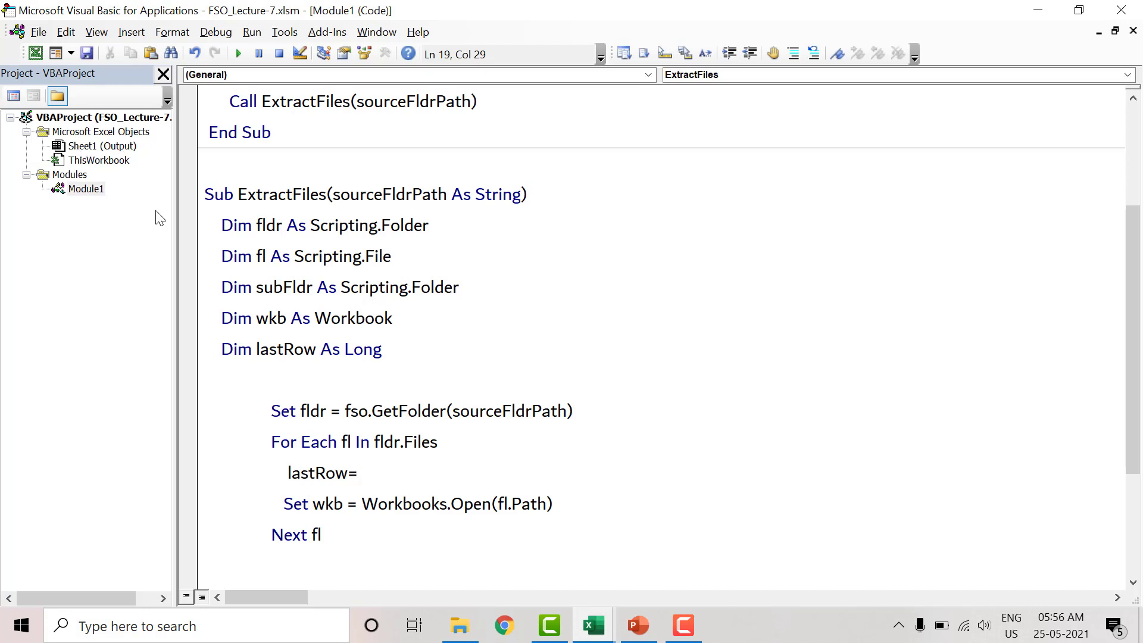
text(Sheet)
text(1.ce)
key(Tab)
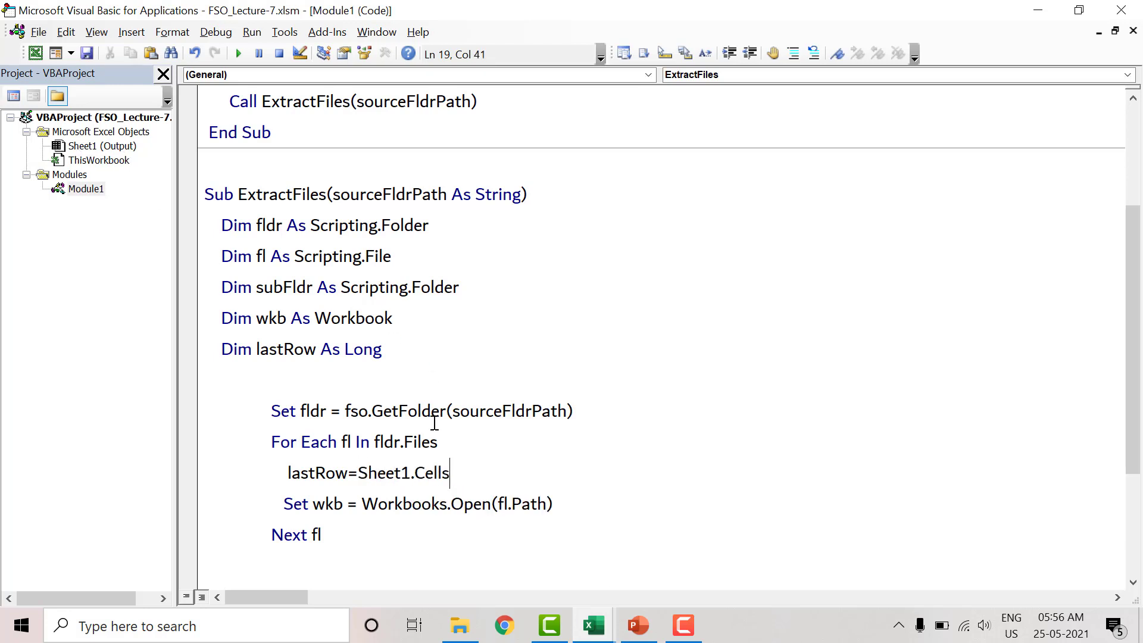
text((rows.co)
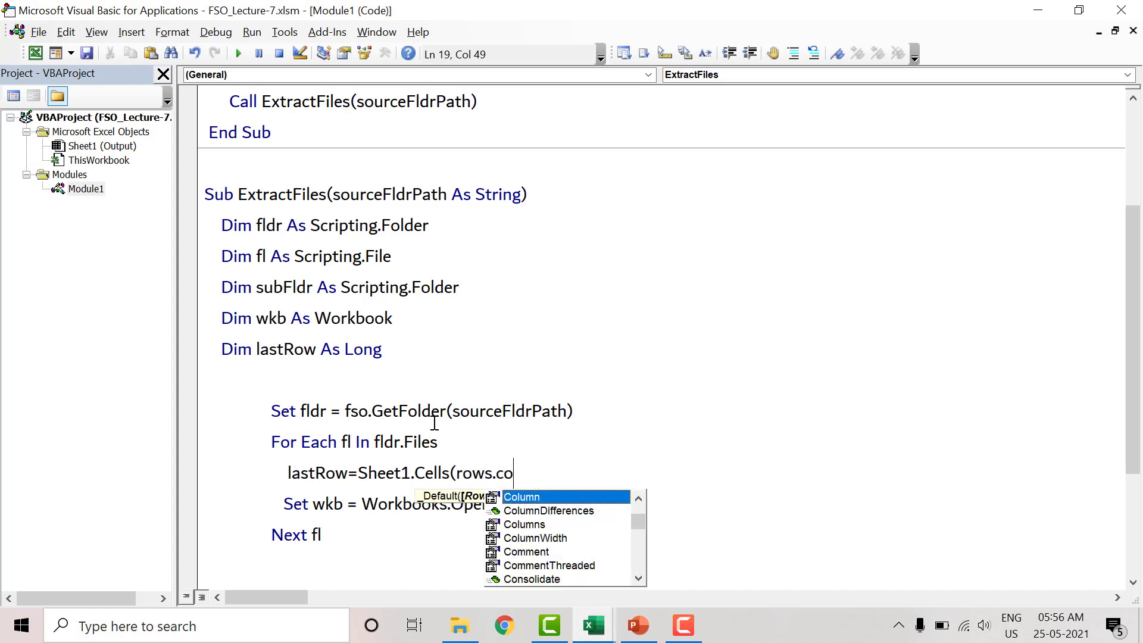
text(u)
key(Tab)
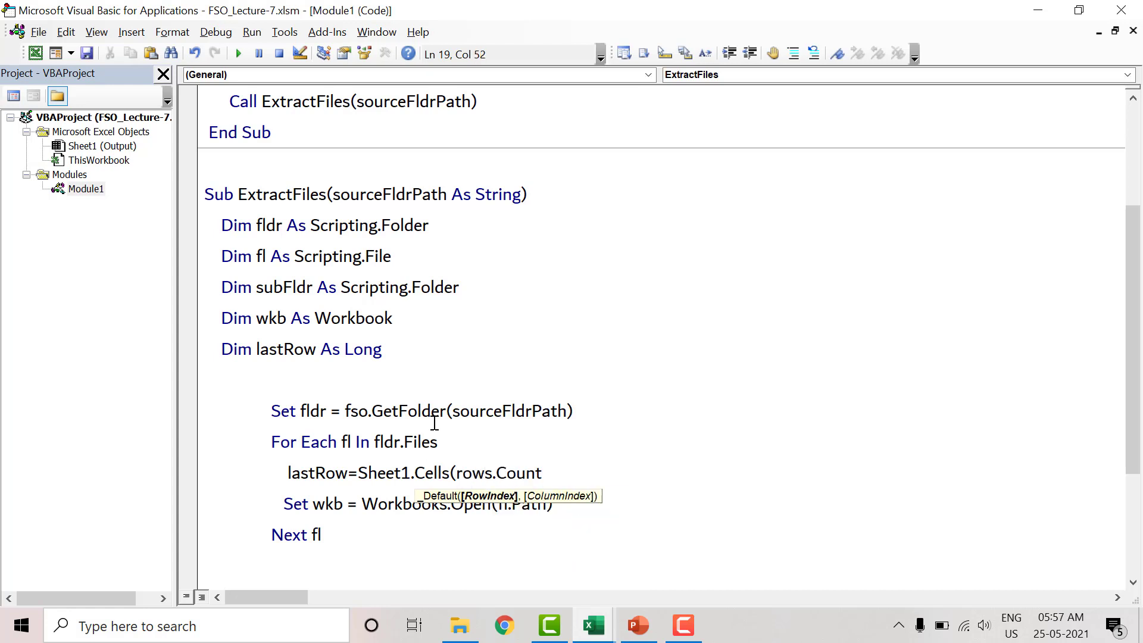
text(,1).e)
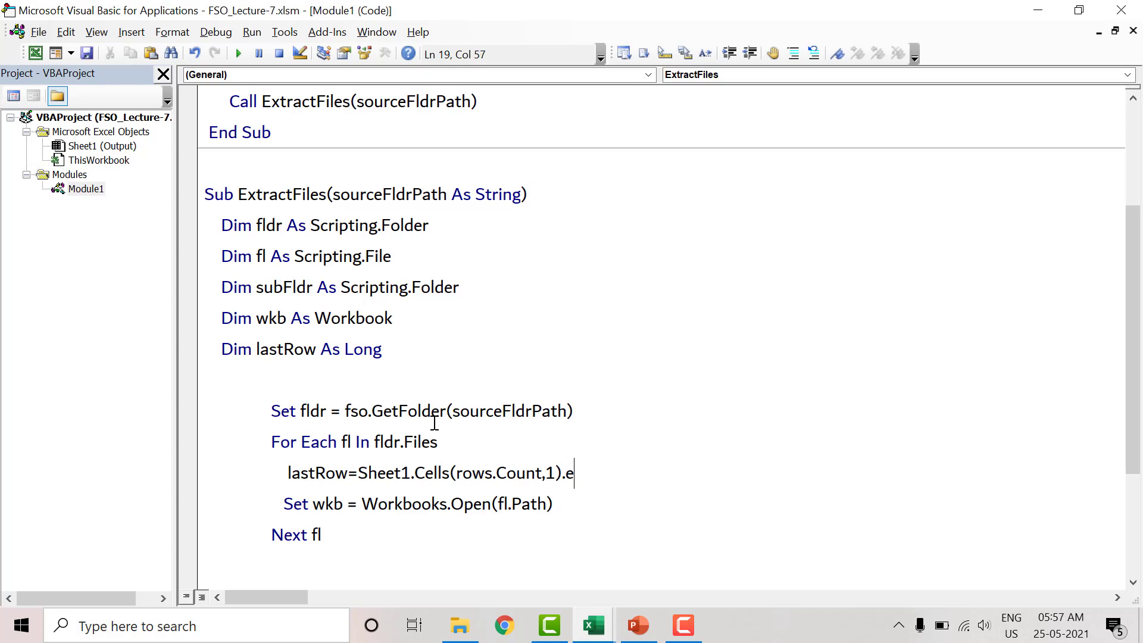
text(nd(xl)
text(up).)
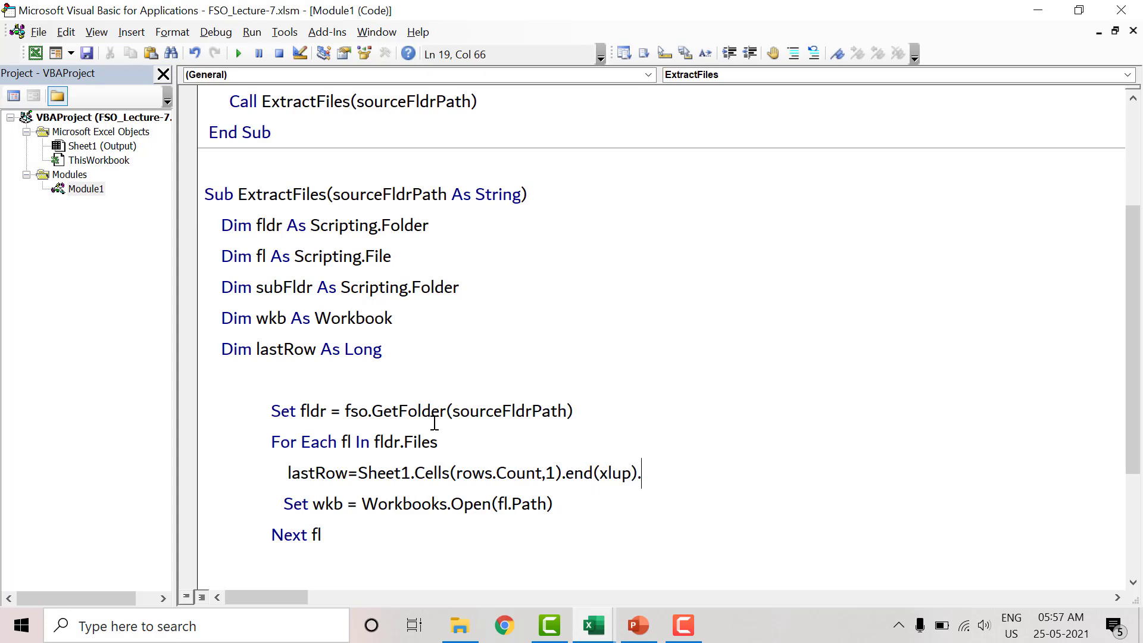
text(row)
text(+)
text(1)
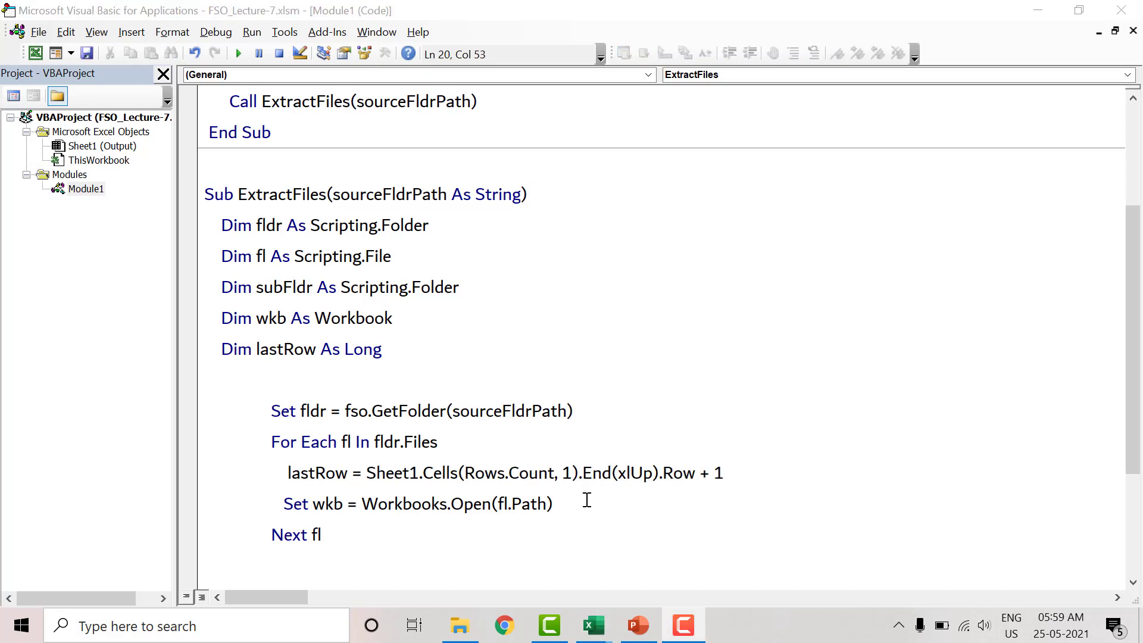
click(605, 504)
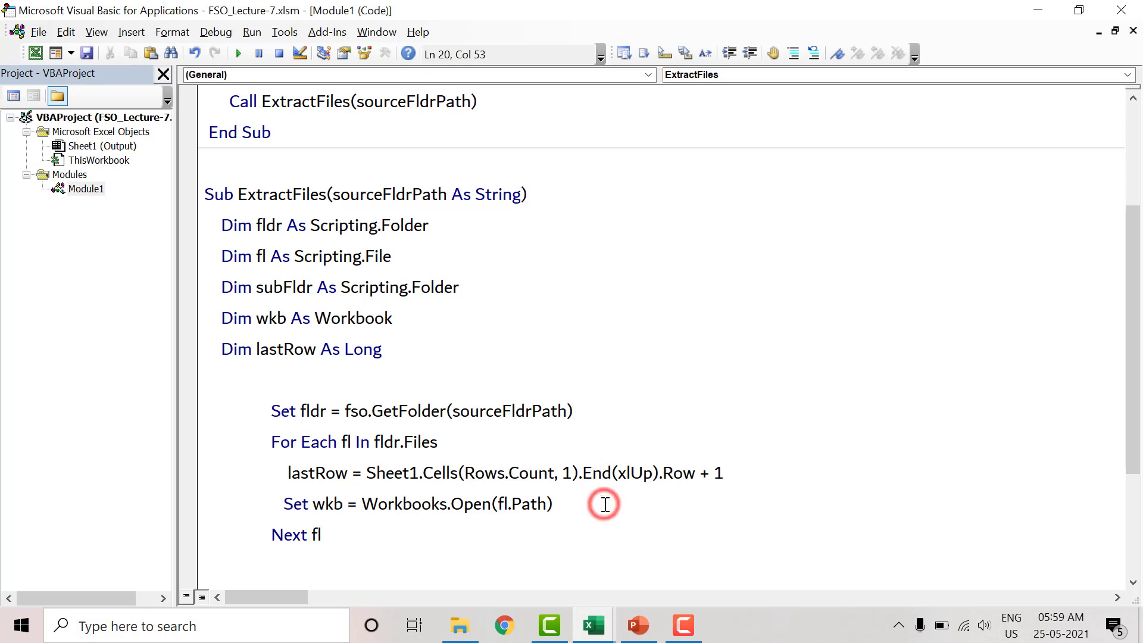
Add wkb.Sheets(1).Range("A1").CurrentRegion.Offset(1, 0).Copy after the Set wkb line
key(Return)
text(w)
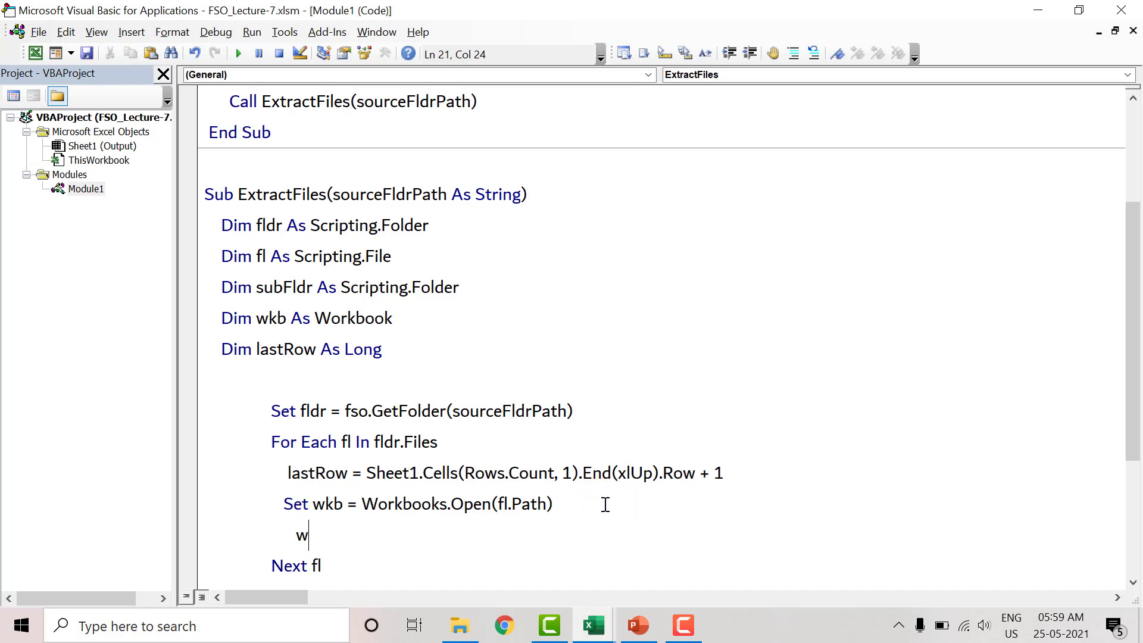
text(kb.)
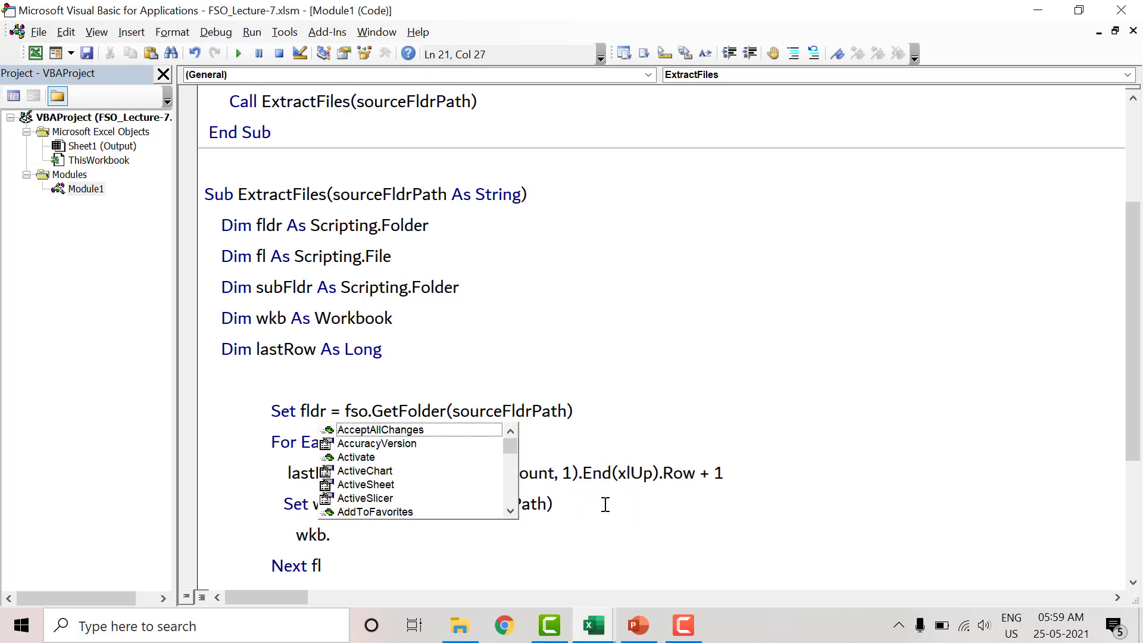
text(Sheets(1)
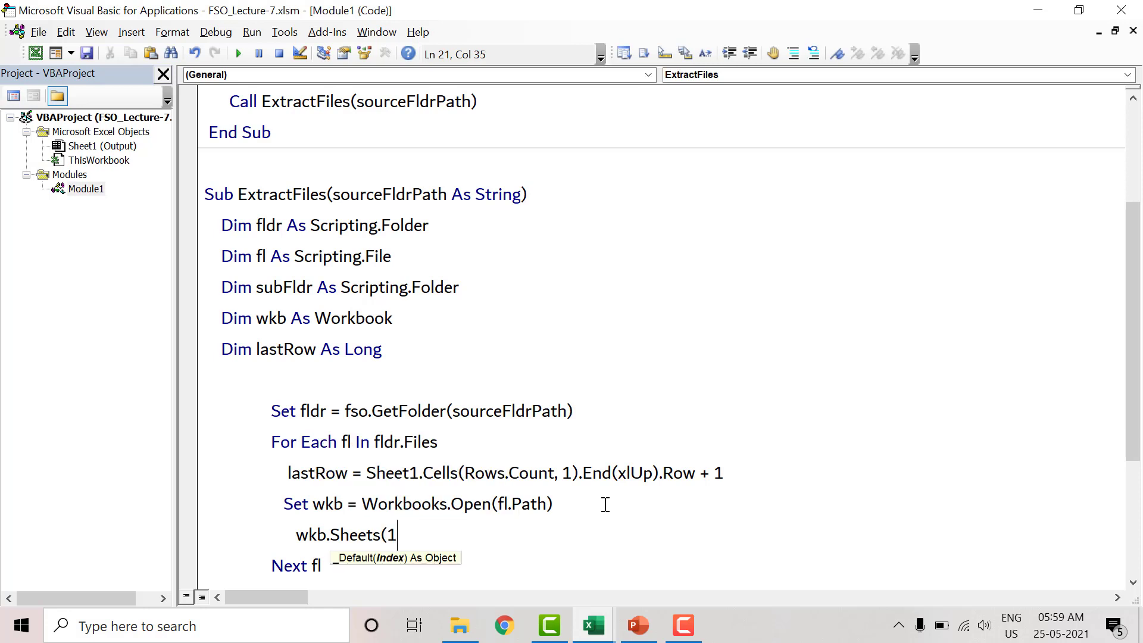
text().Range)
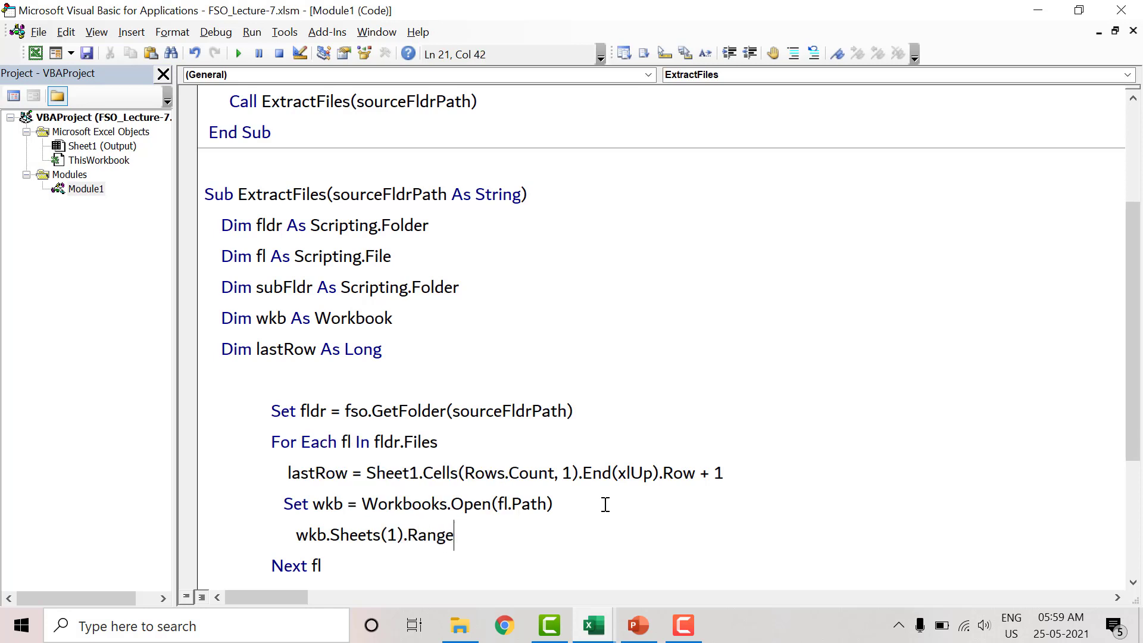
text(("A1")
text().curr)
text(entReg)
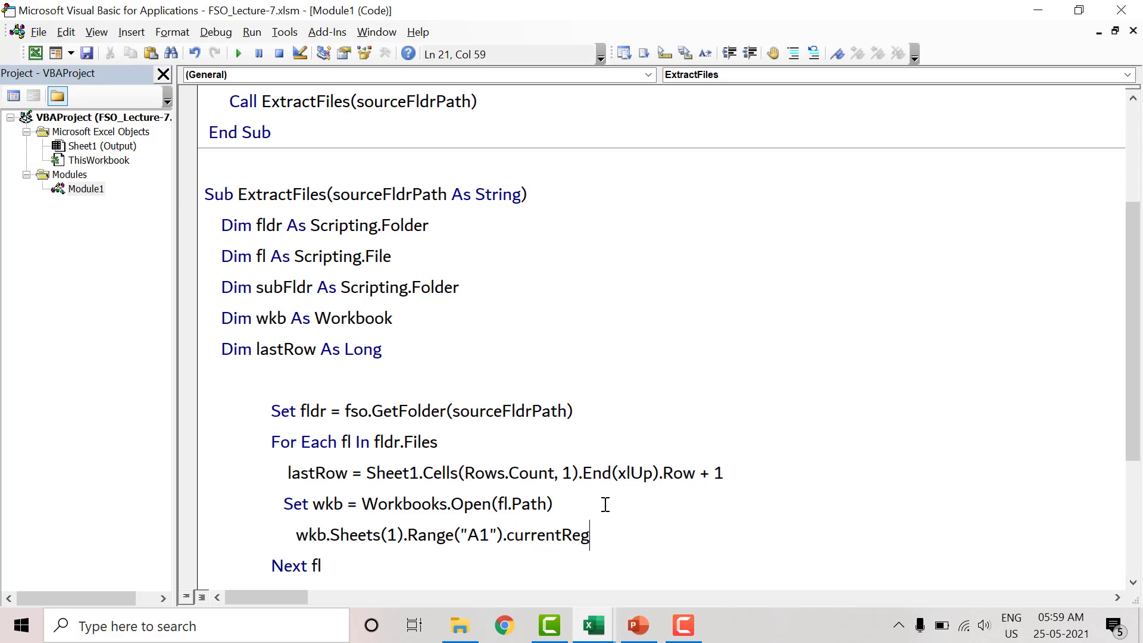
text(ion.)
text(offset)
text((1,)
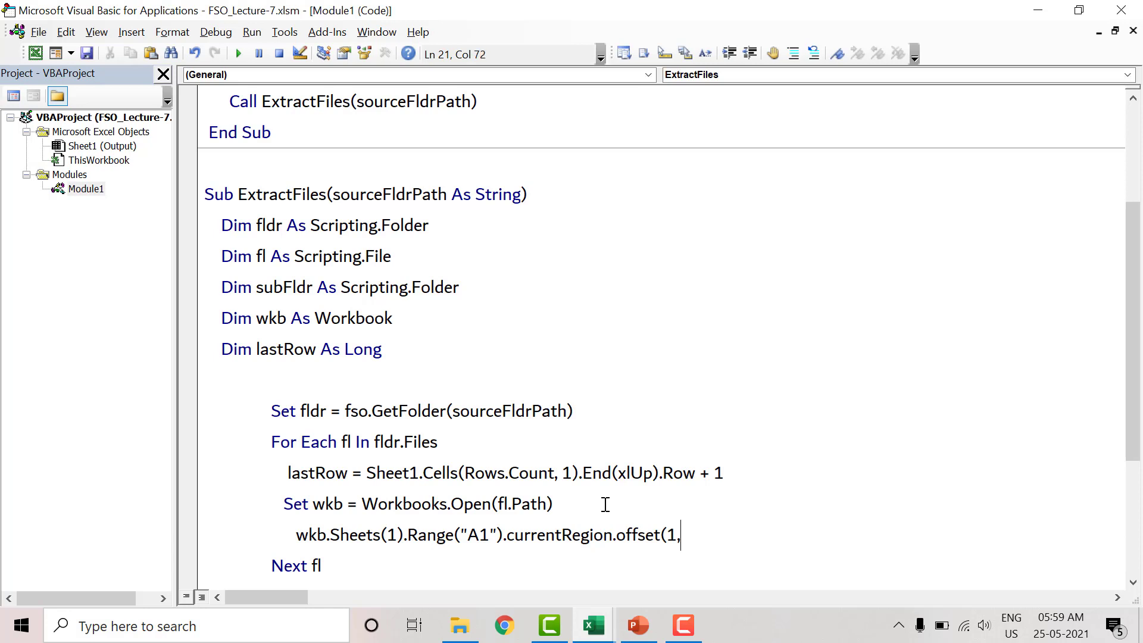
text(0).)
text(Copy)
key(Return)
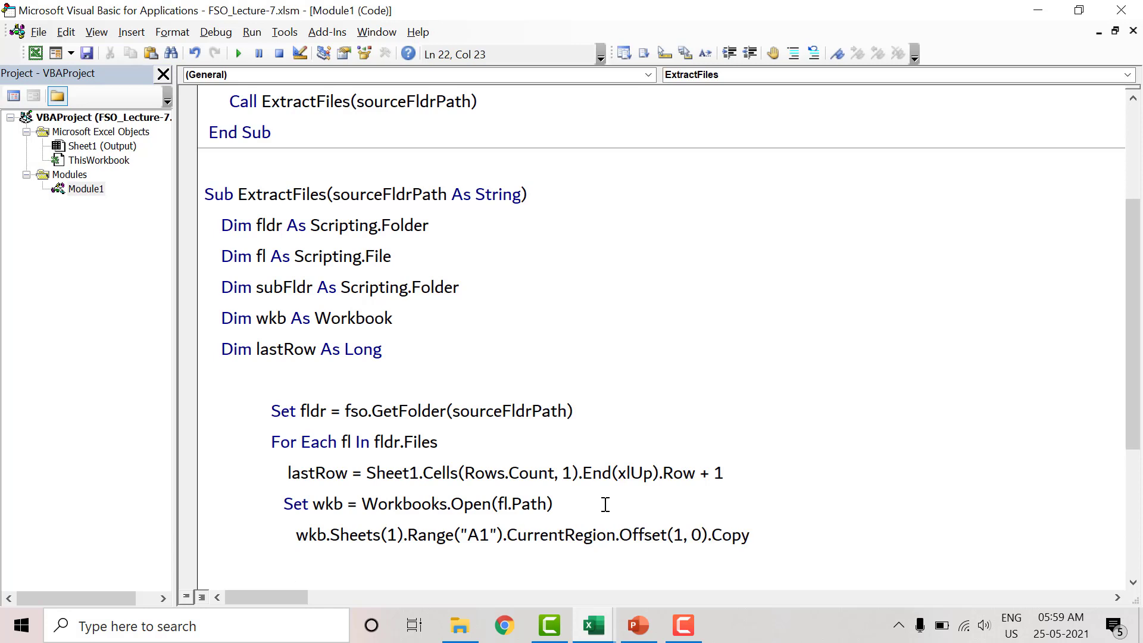
Add Sheet1.Range("A" & lastRow).PasteSpecial xlPasteAll below the copy line, before Next fl
click(403, 472)
click(314, 552)
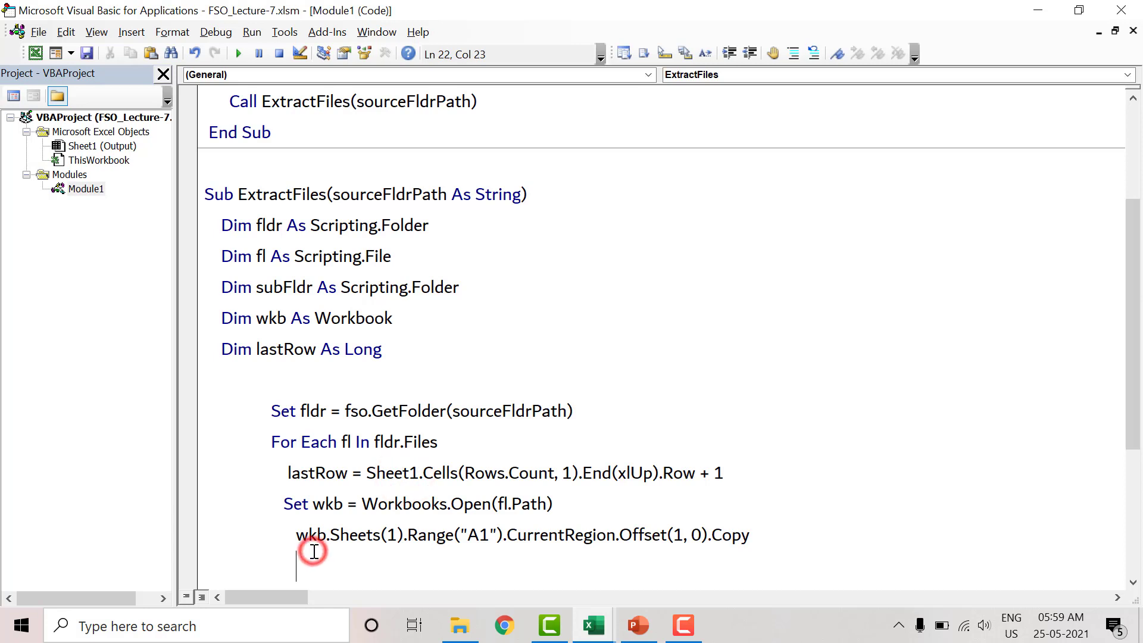
text(Sheet1)
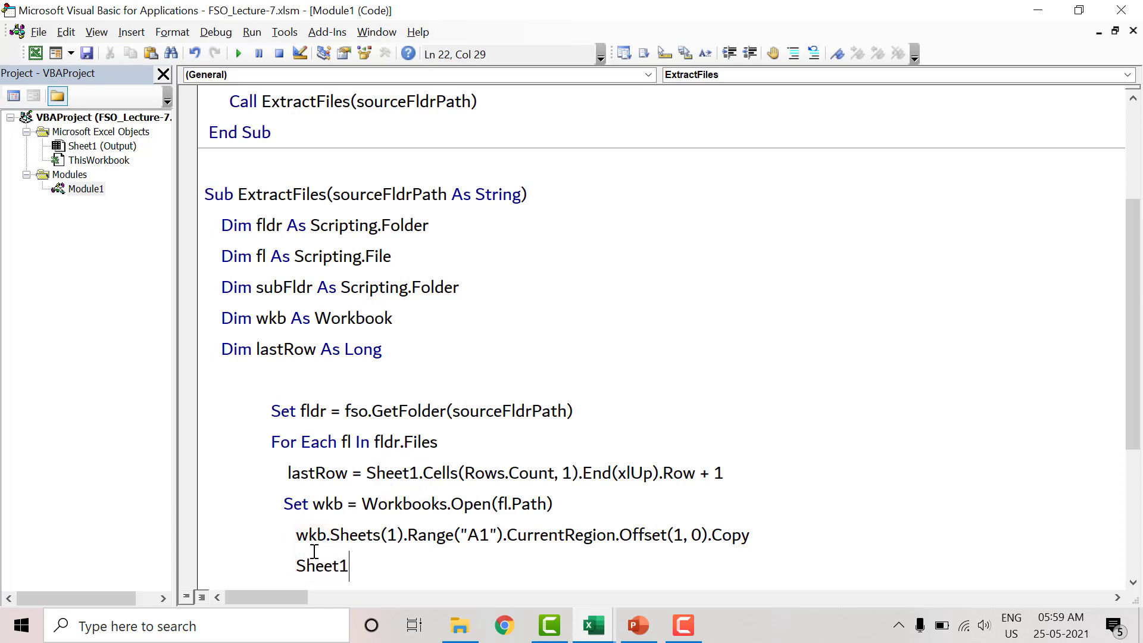
text(.Range(")
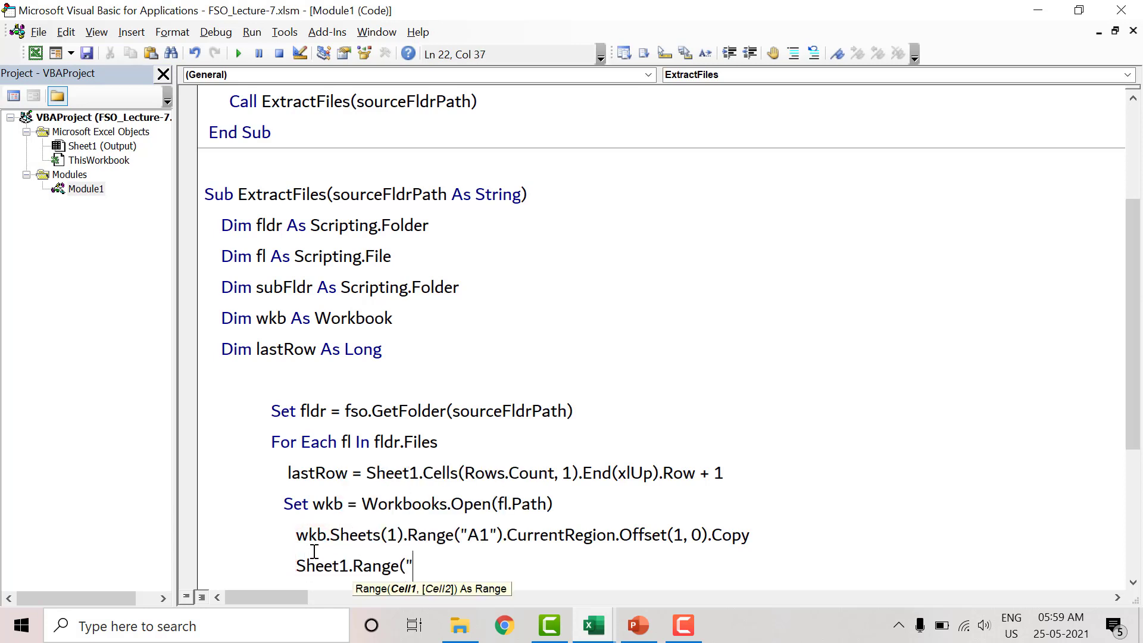
text(A")
text( & last)
text(Row)
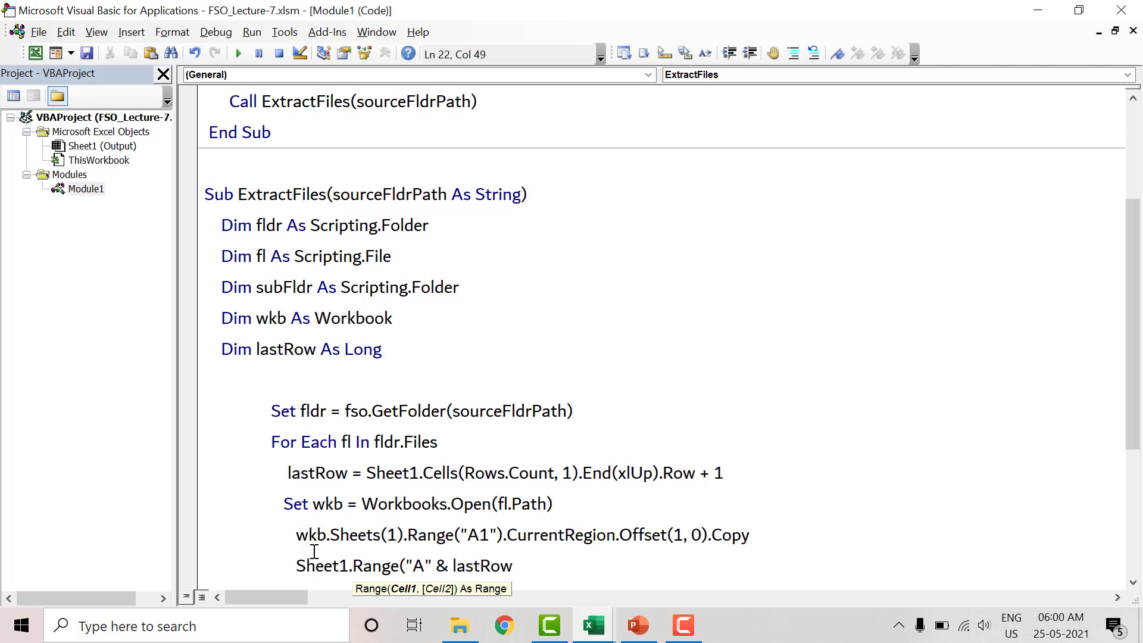
text())
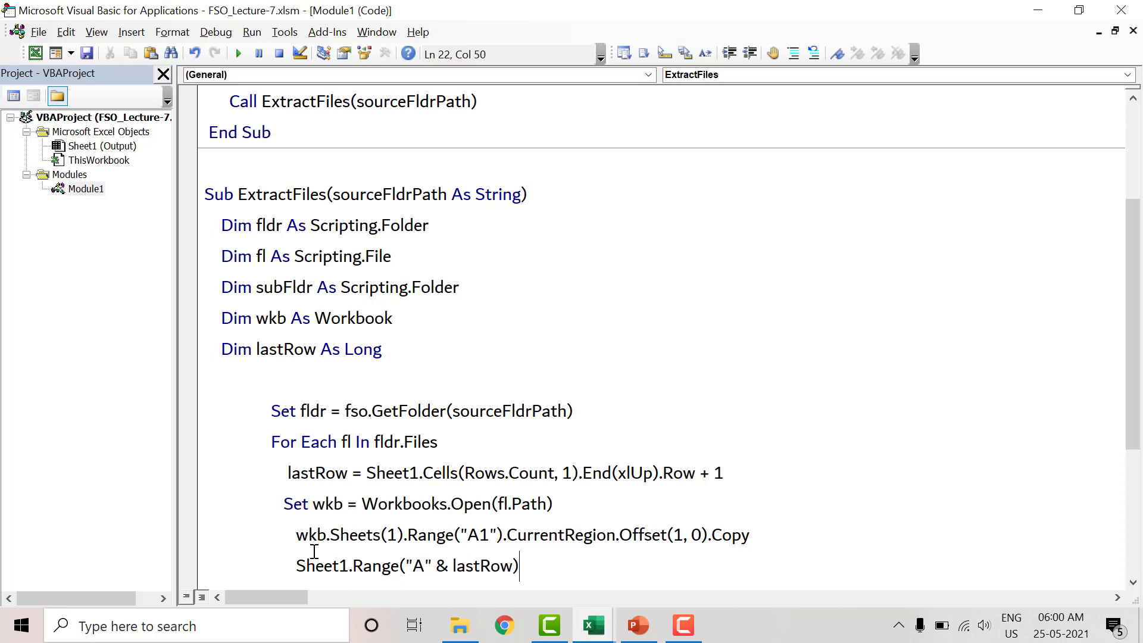
text(.P)
key(Down)
key(Down)
key(Down)
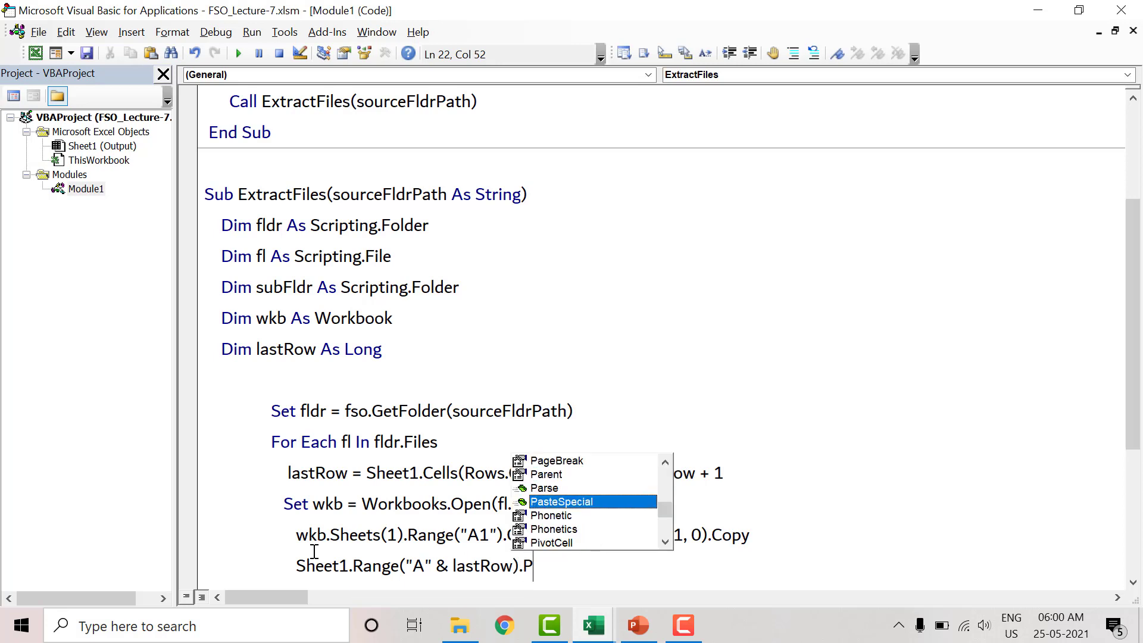
key(Tab)
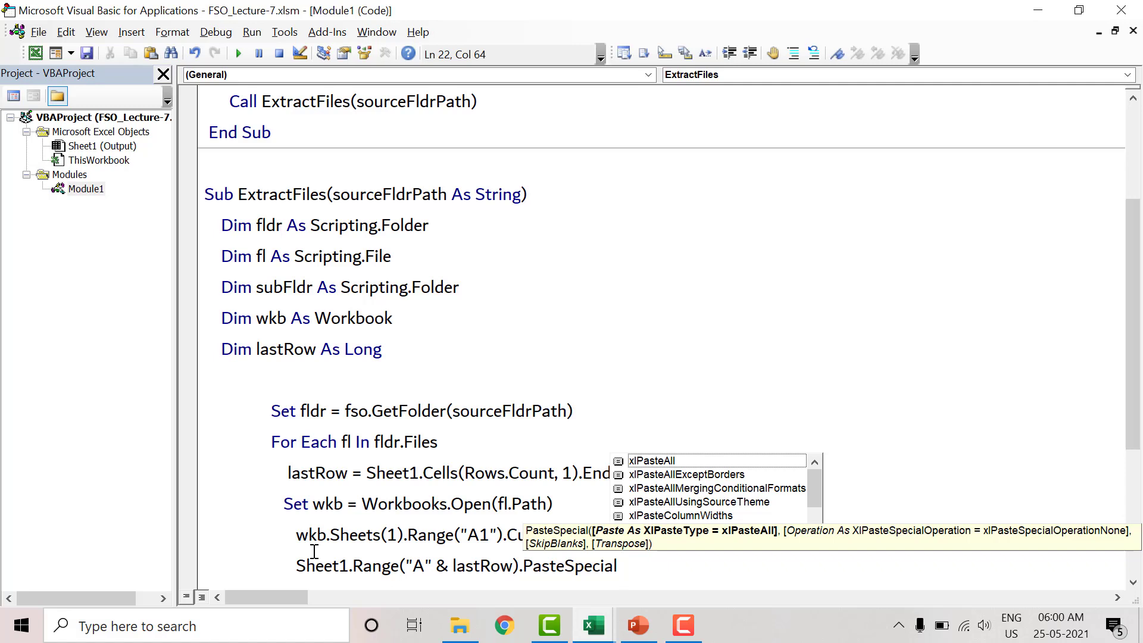
text(xl)
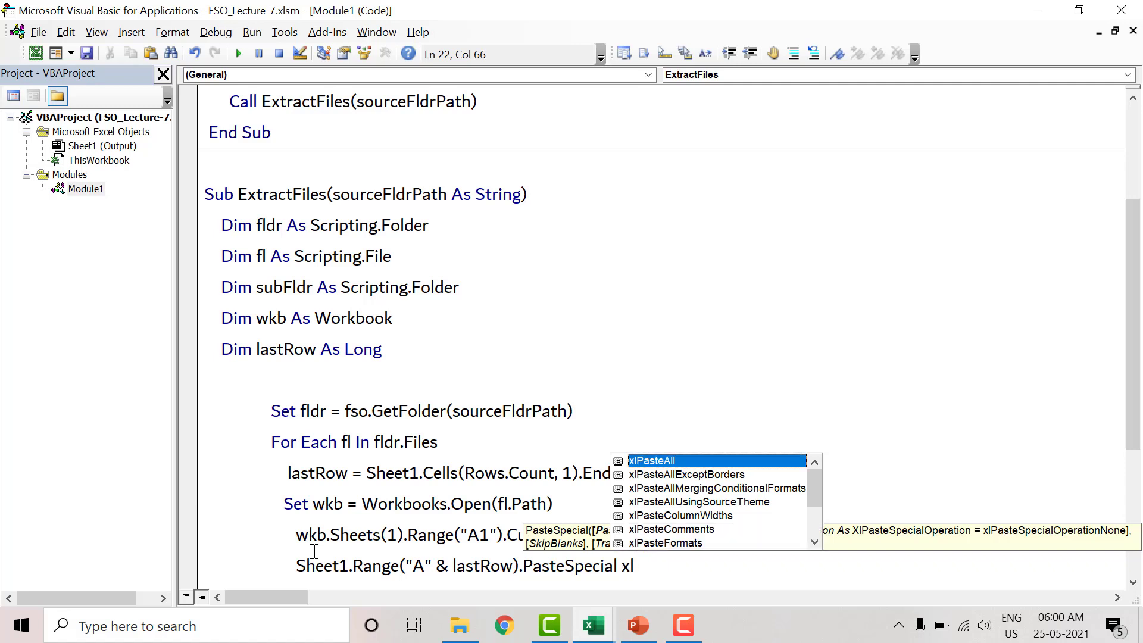
key(Tab)
key(Return)
key(BackSpace)
text(Next fl)
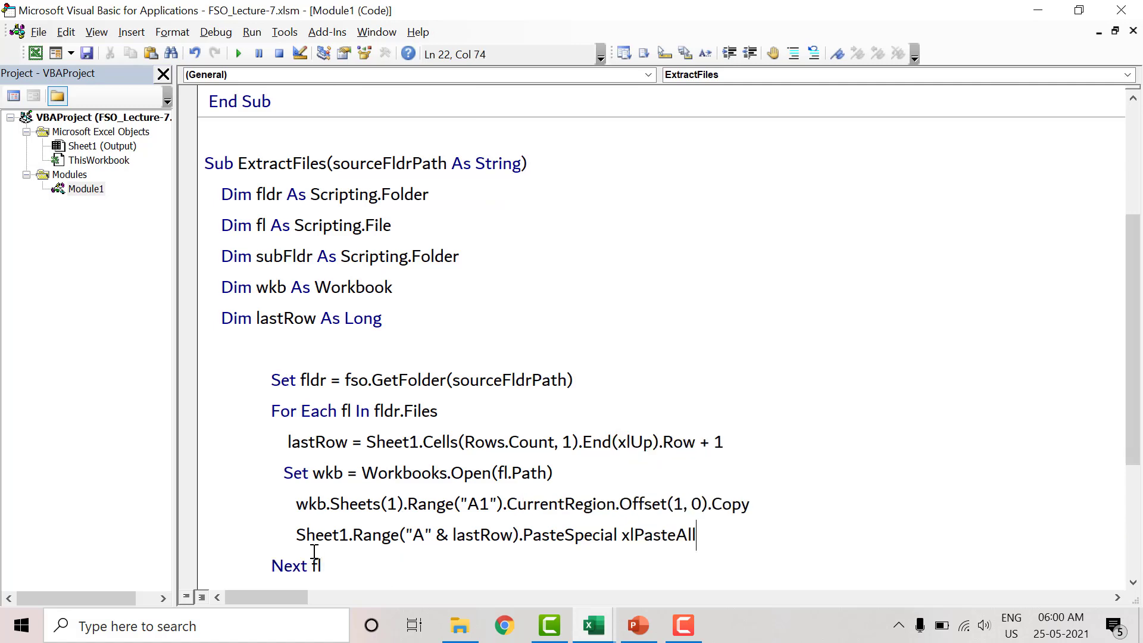
key(Return)
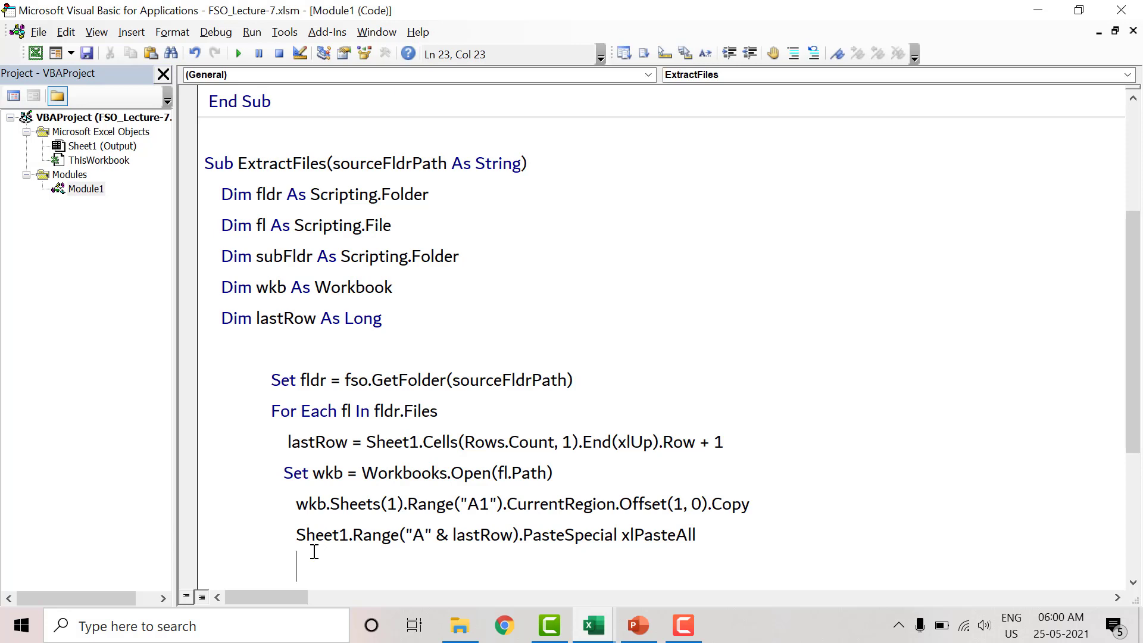
Add wkb.Close SaveChanges:=False after the PasteSpecial line, before Next fl
double_click(331, 471)
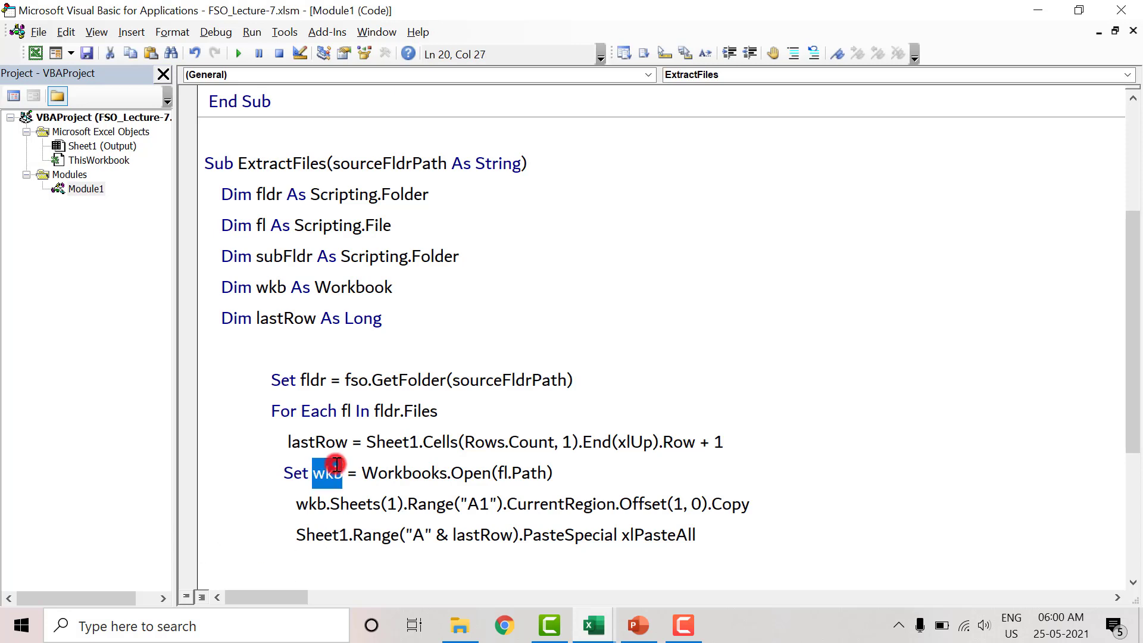
key(Down)
key(Down)
text(wkb)
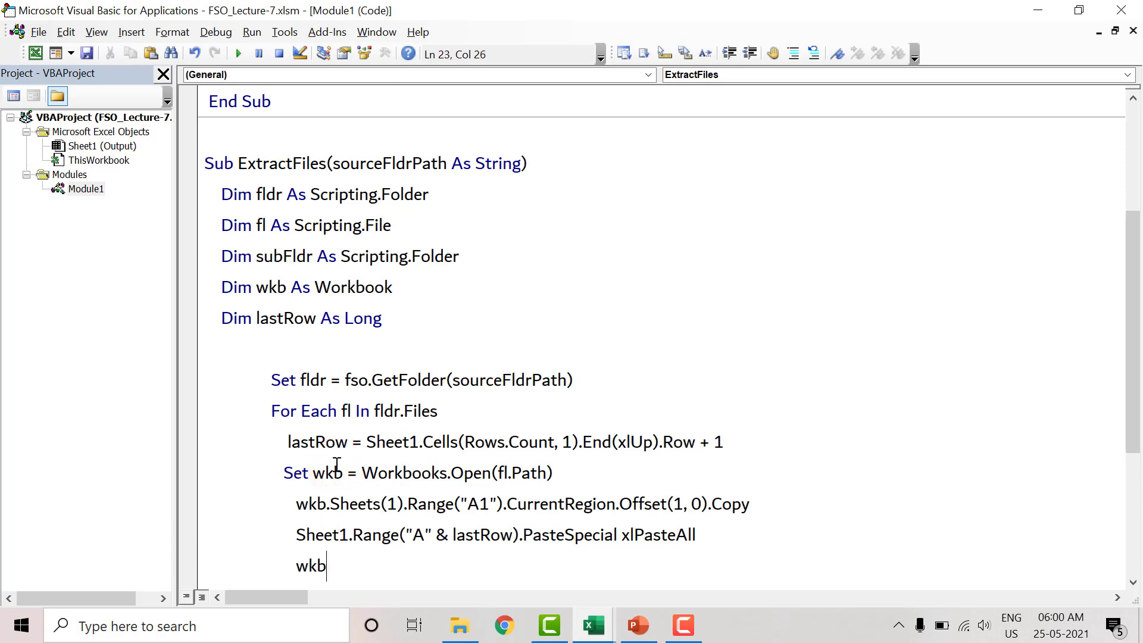
text(.clo)
key(space)
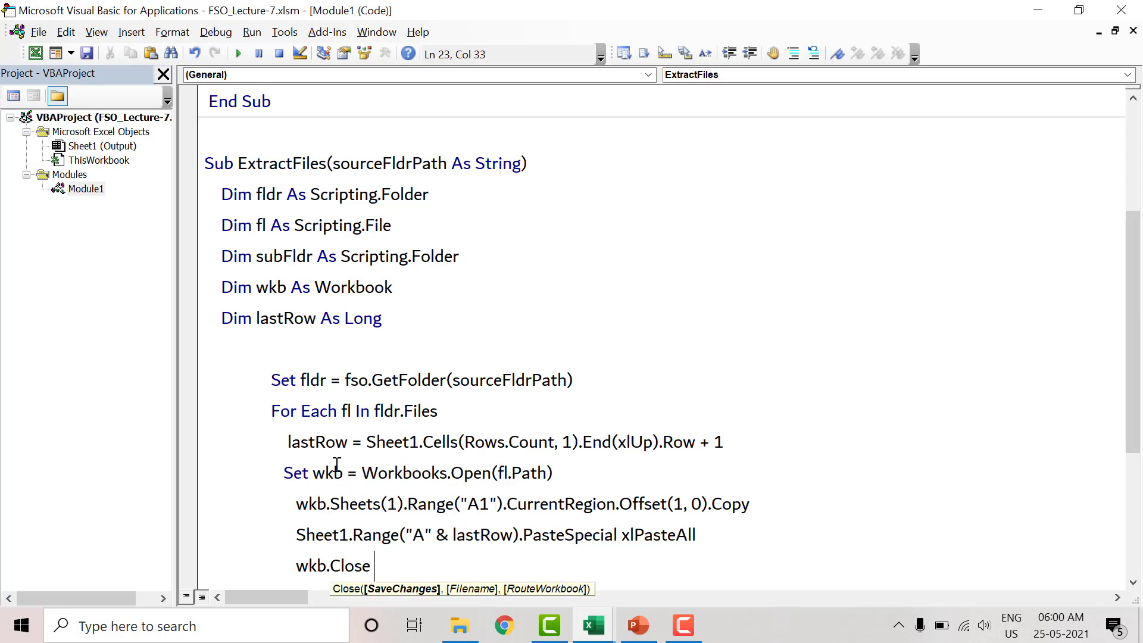
text(SaveC)
text(hanges)
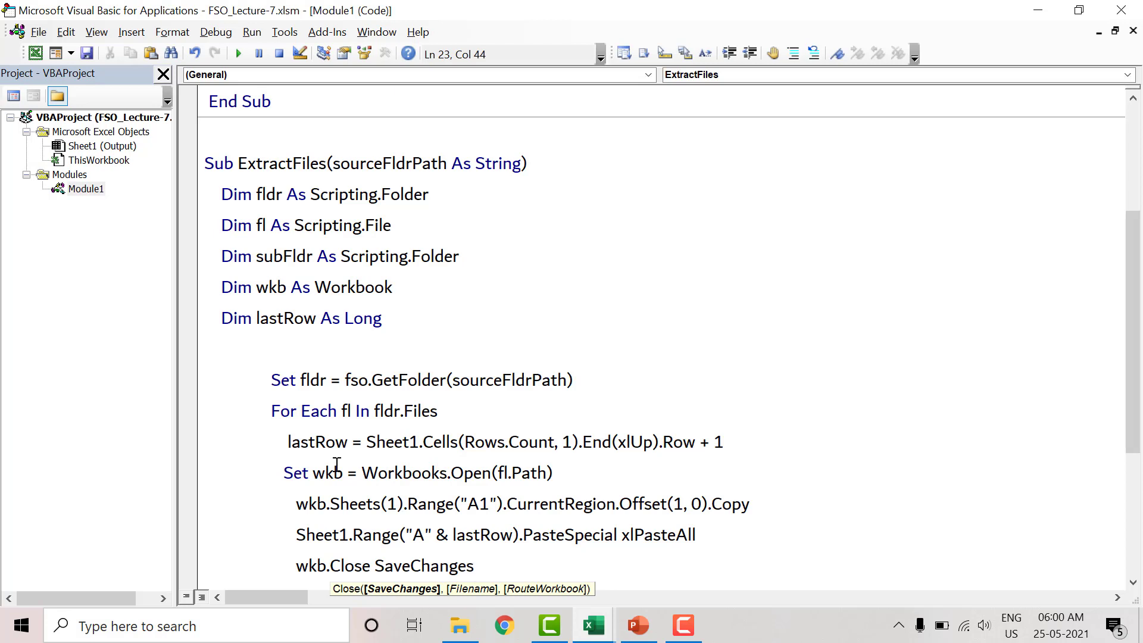
text(:=Fa)
text(lse)
key(Up)
key(Down)
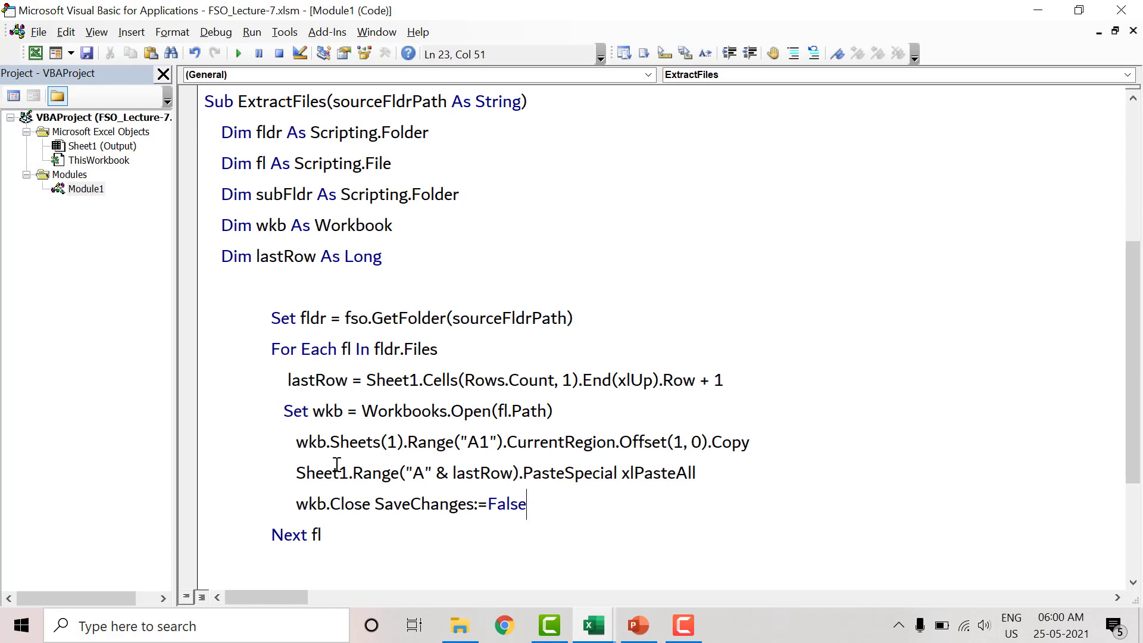
key(Down)
key(Up)
key(Up)
Add Application.DisplayAlerts = False at the top of FSO_Lecture_7
drag(1134, 368, 1129, 225)
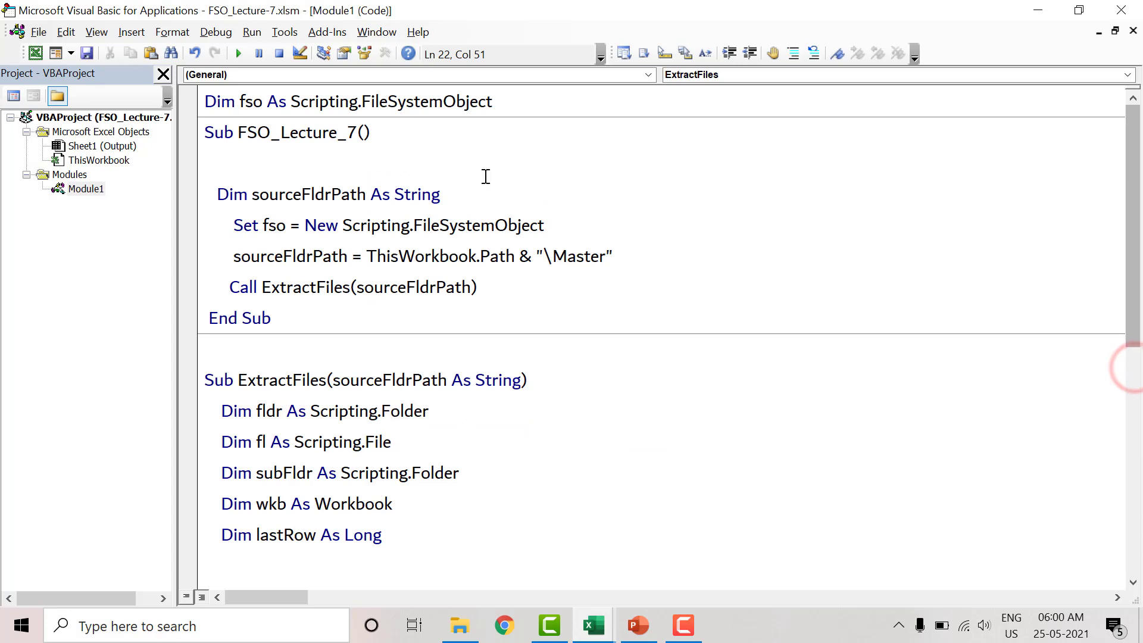
click(454, 193)
key(Return)
key(Return)
text(A)
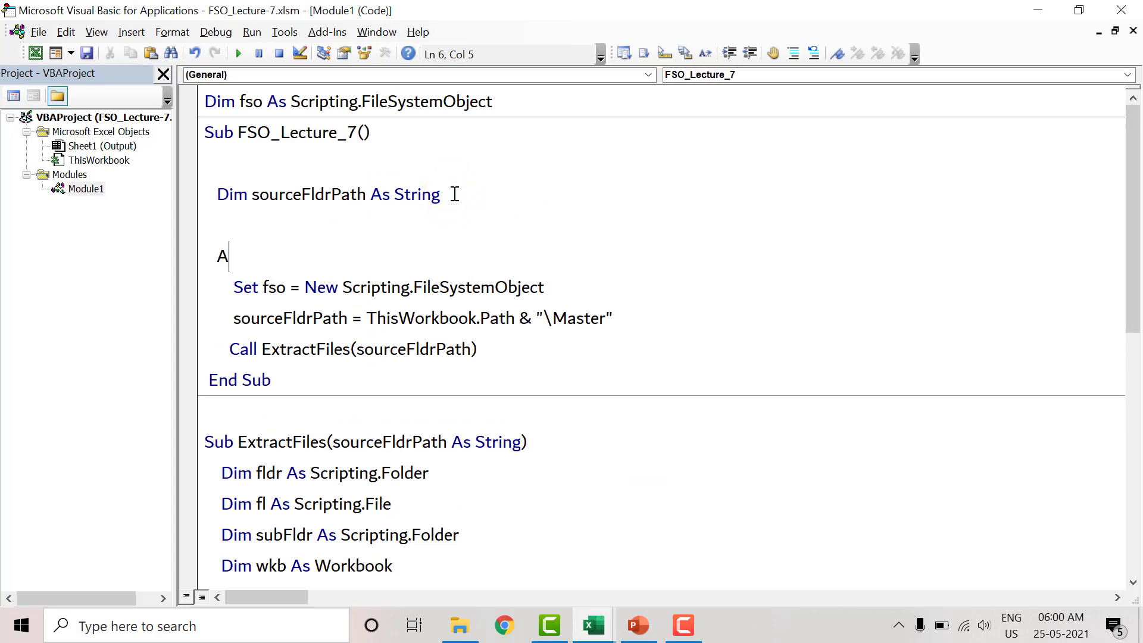
text(pplication.d)
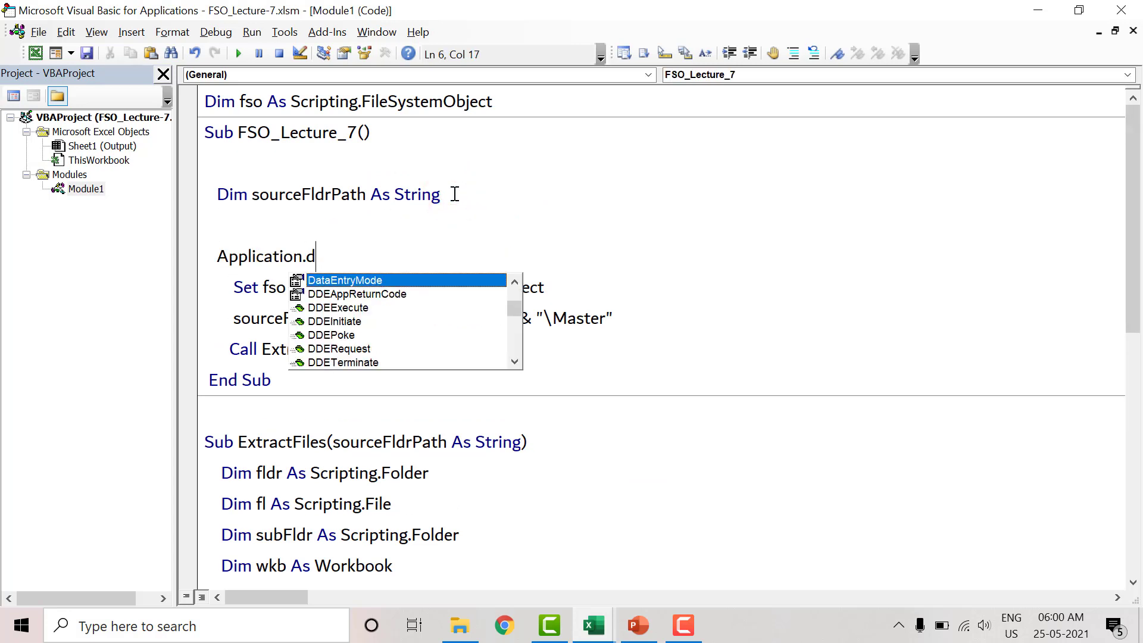
text(i)
text(s)
key(Tab)
text(=)
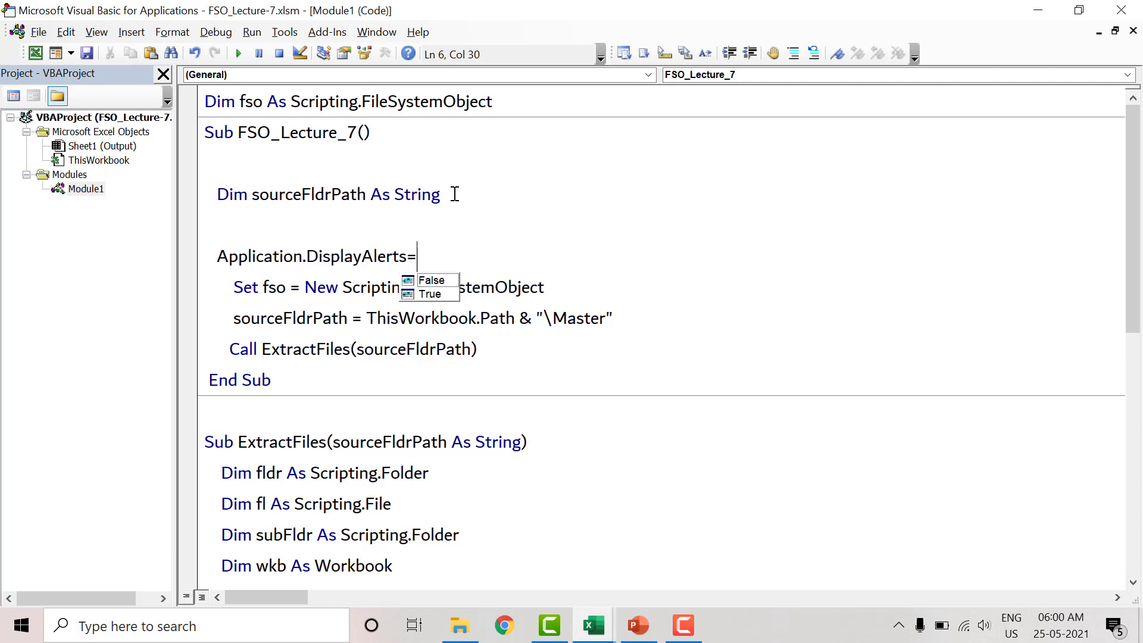
text(Fa)
key(Tab)
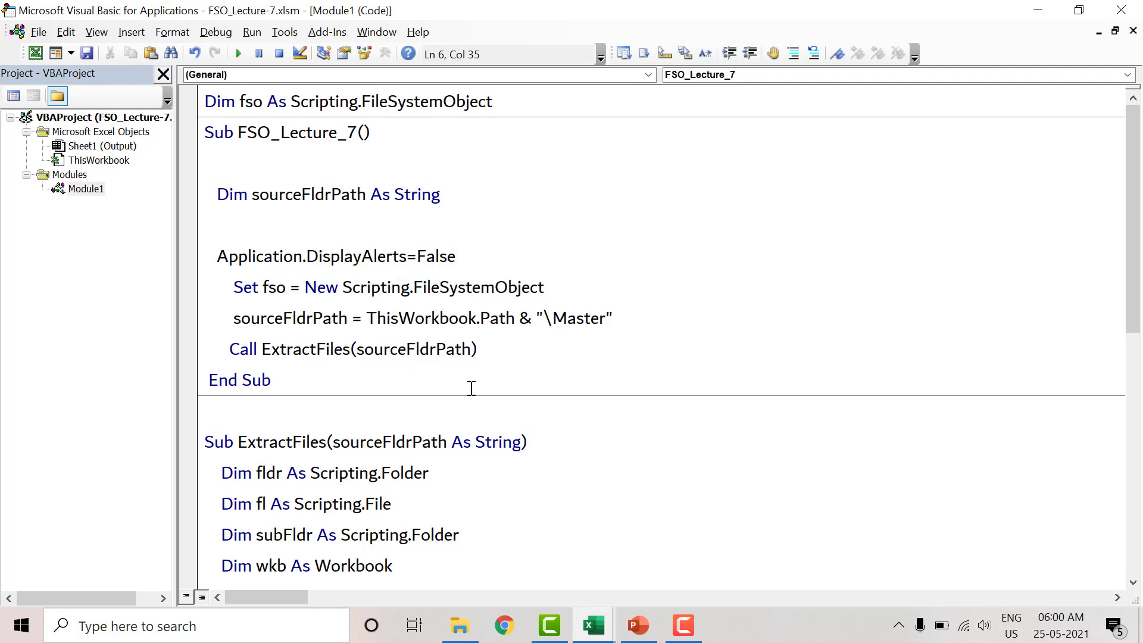
After the Call ExtractFiles line, add MsgBox "Done!!!" and Application.DisplayAlerts = True
click(515, 349)
key(Return)
key(Return)
text(A)
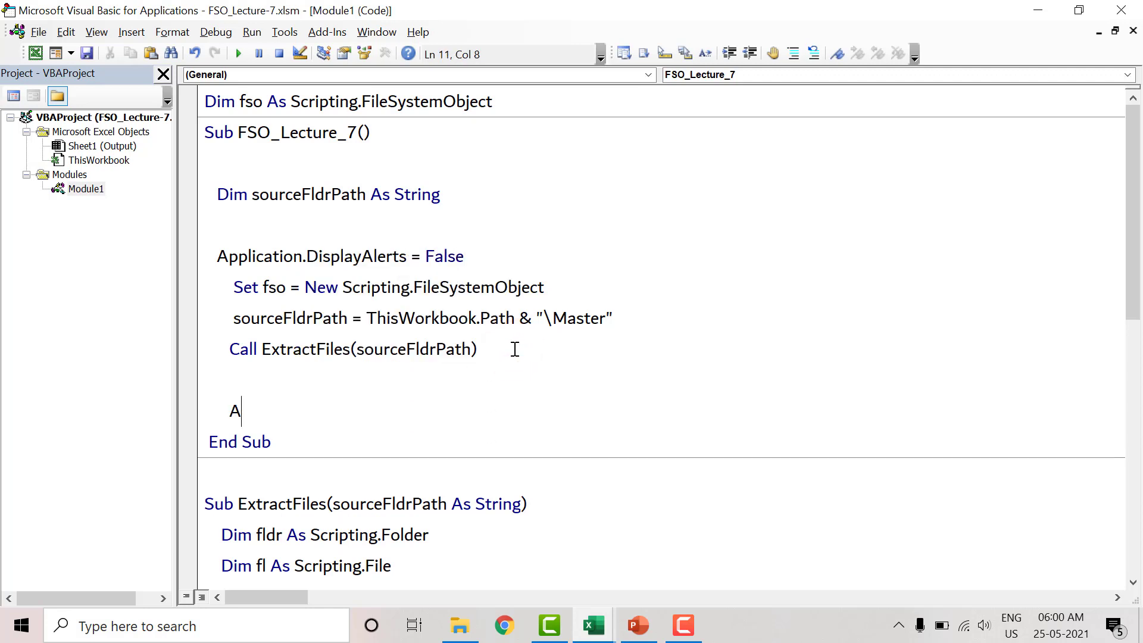
text(pplication.)
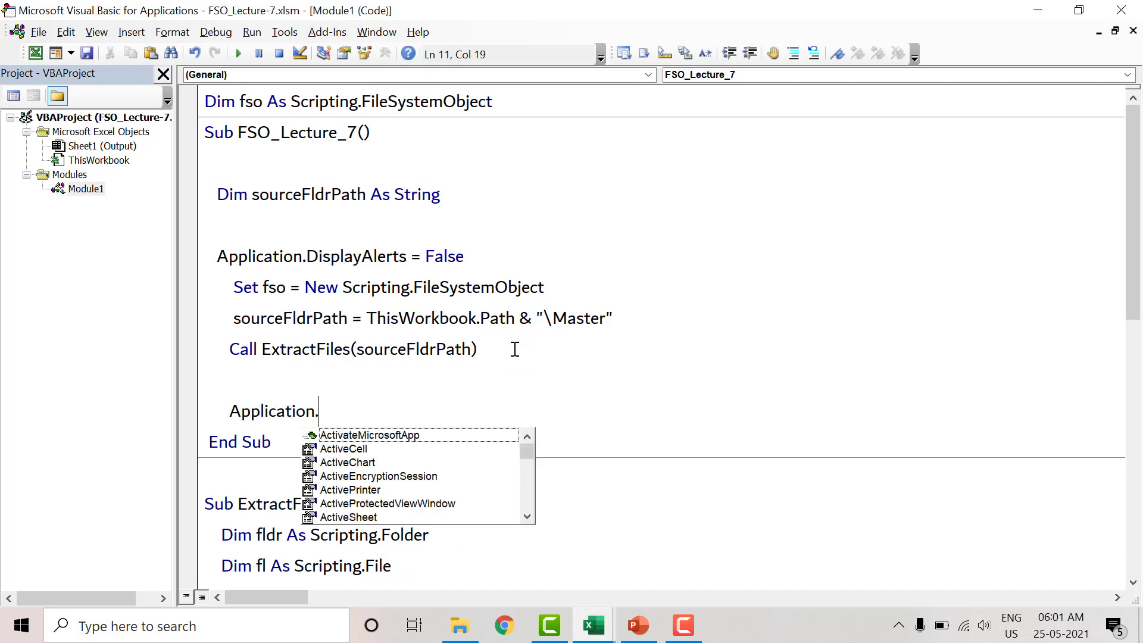
text(Dis)
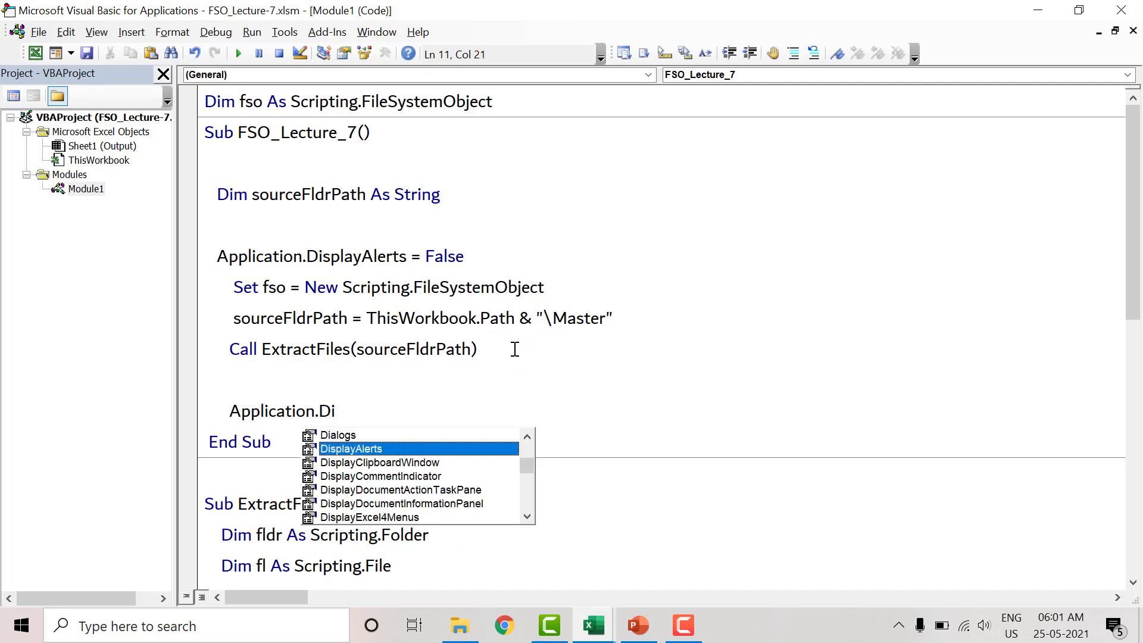
key(Tab)
text(=T)
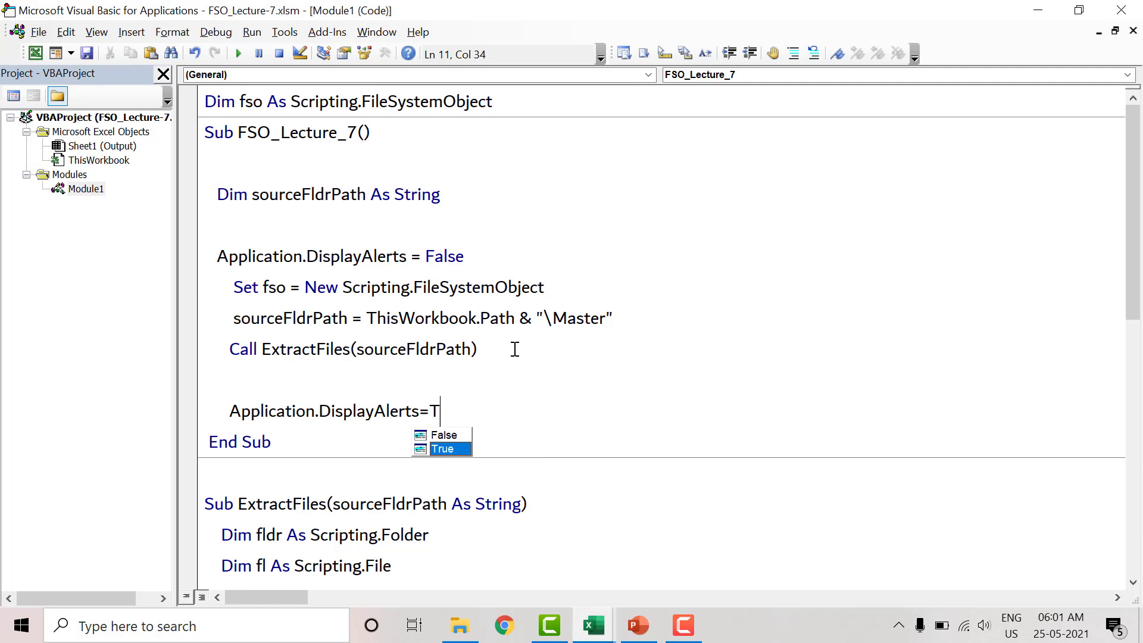
key(Tab)
key(Up)
key(Return)
text(M)
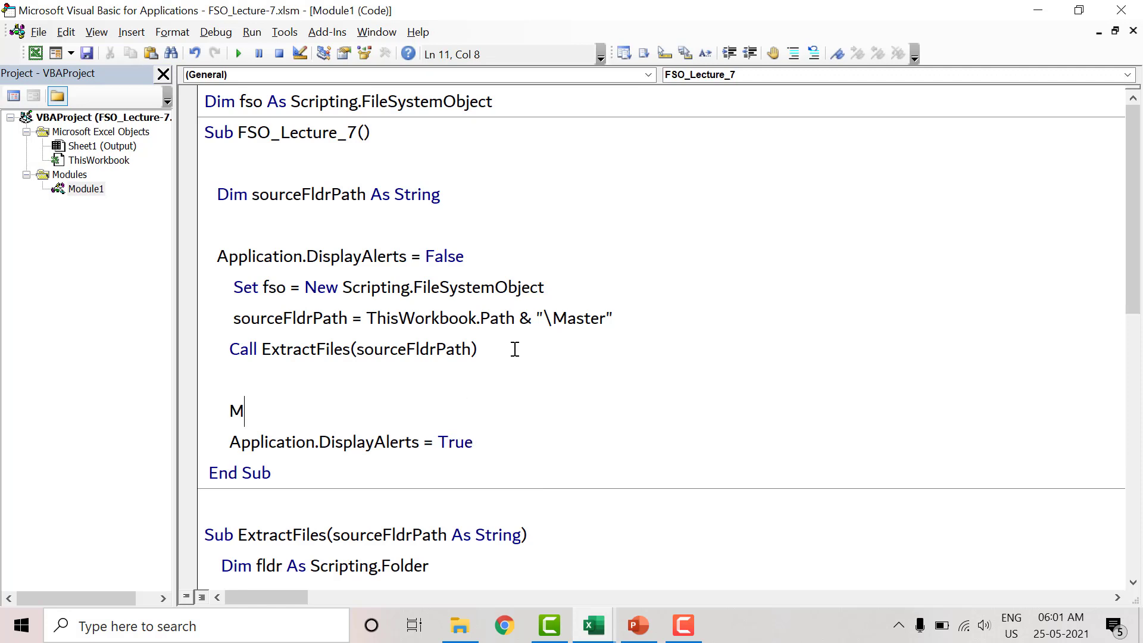
text(sgBox ")
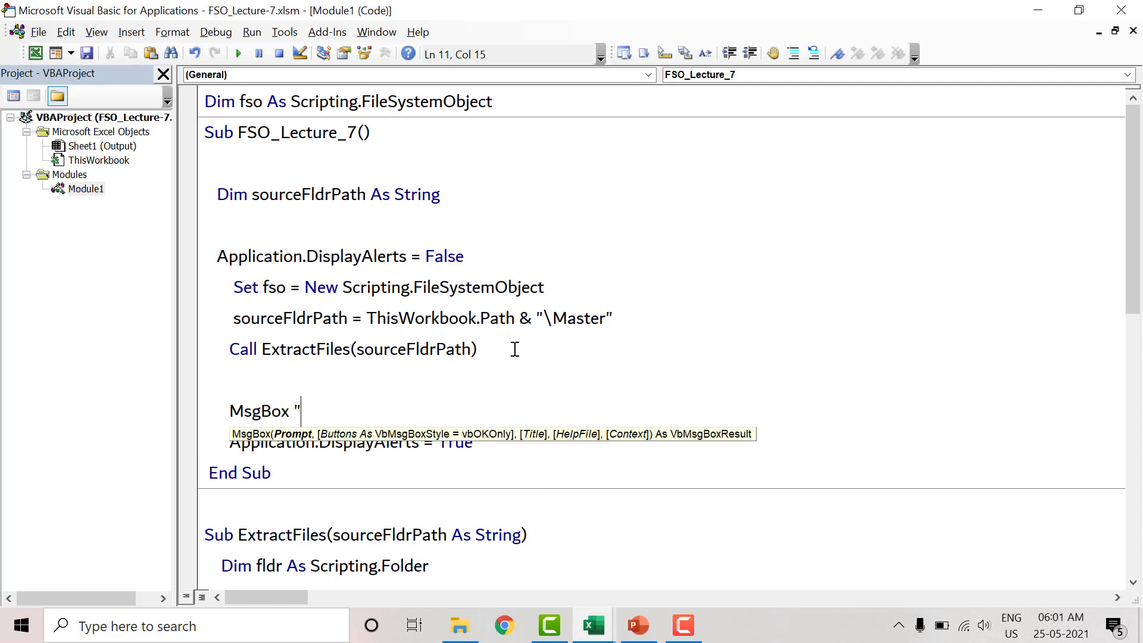
text(Done)
text(!!!)
key(Up)
key(Down)
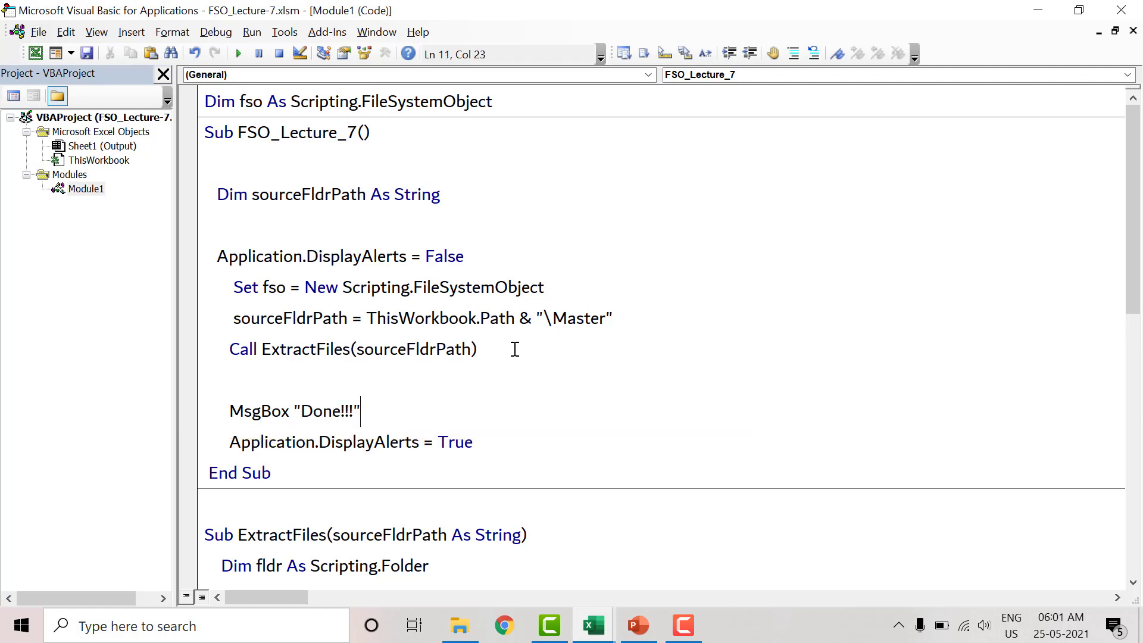
Run Compile Data from the workbook, filling Output through row 193, and close the Done!!! message
click(34, 57)
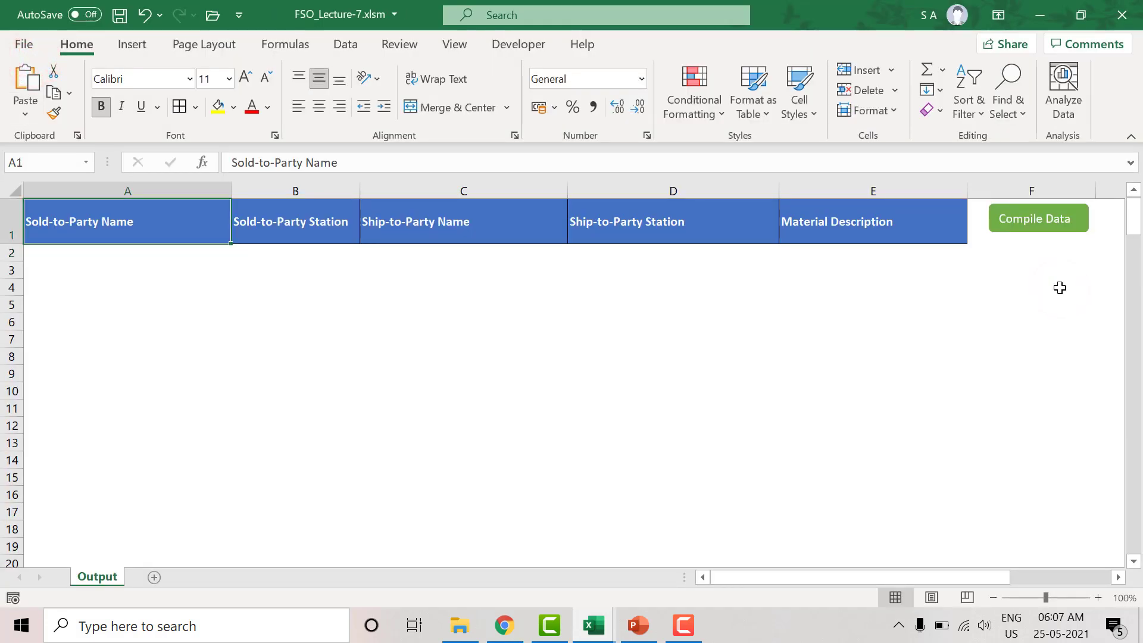
click(1049, 221)
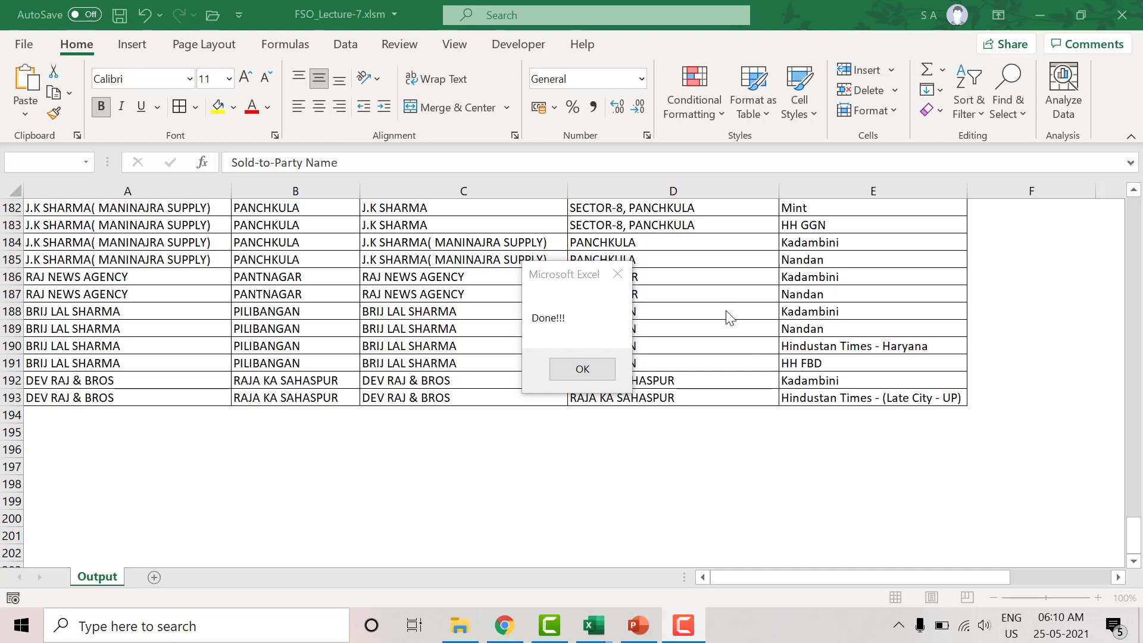
click(596, 312)
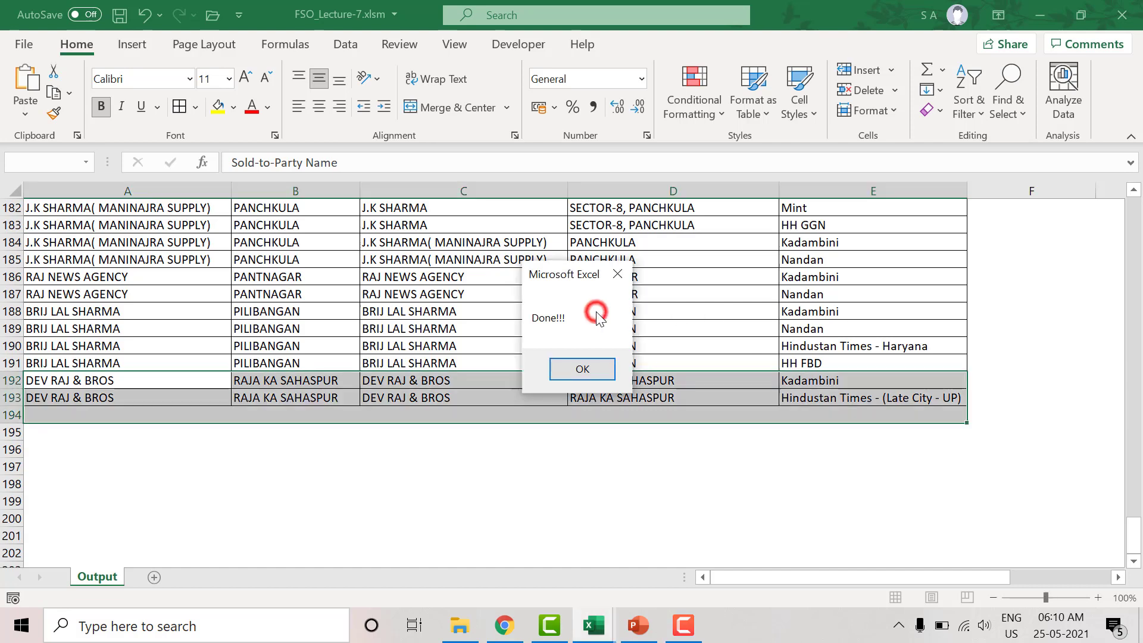
click(605, 374)
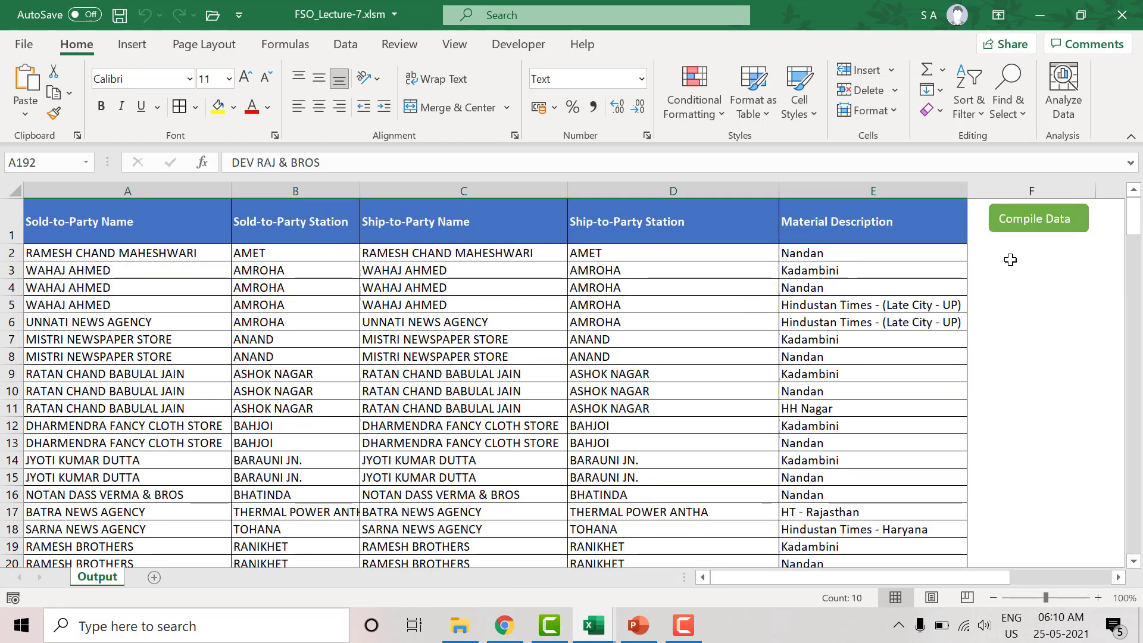
Return to Module1's code and highlight the lastRow variable in the ExtractFiles loop
key(alt+F11)
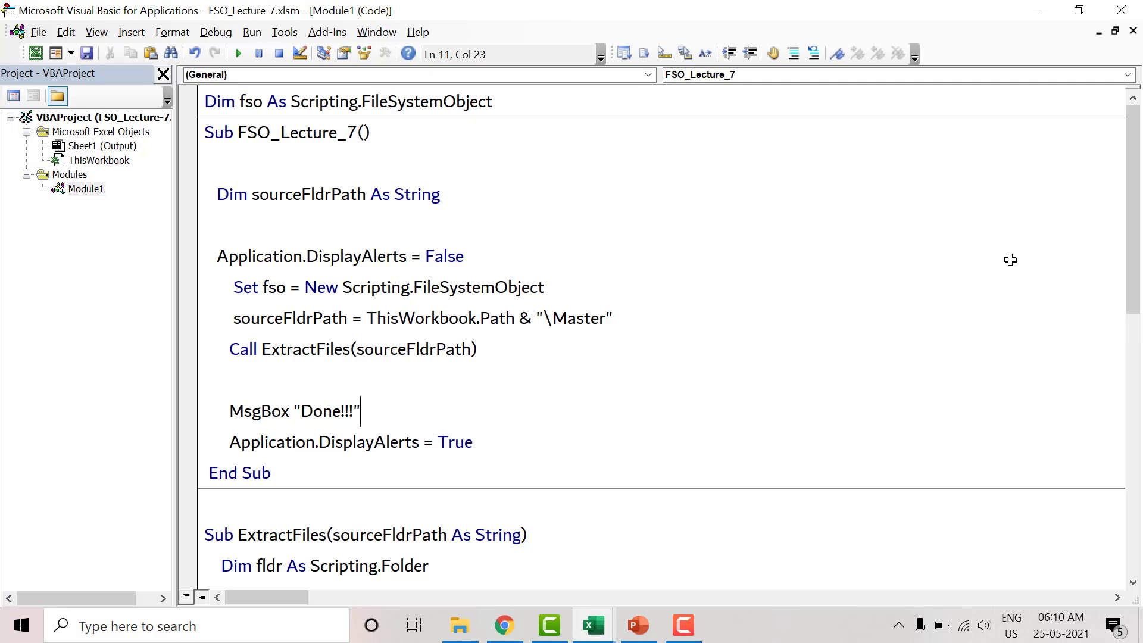
key(Down)
key(Down)
key(Down)
key(Down)
key(Down)
key(Down)
key(Down)
key(Down)
key(Down)
key(Down)
key(Down)
key(Down)
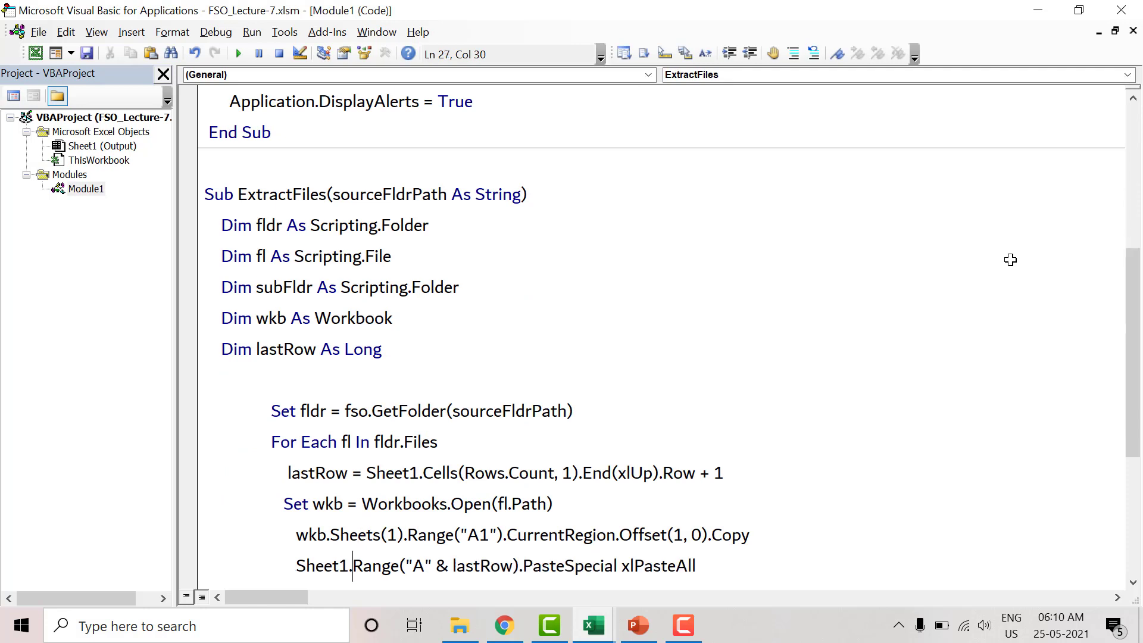
key(Down)
key(Down)
key(Down)
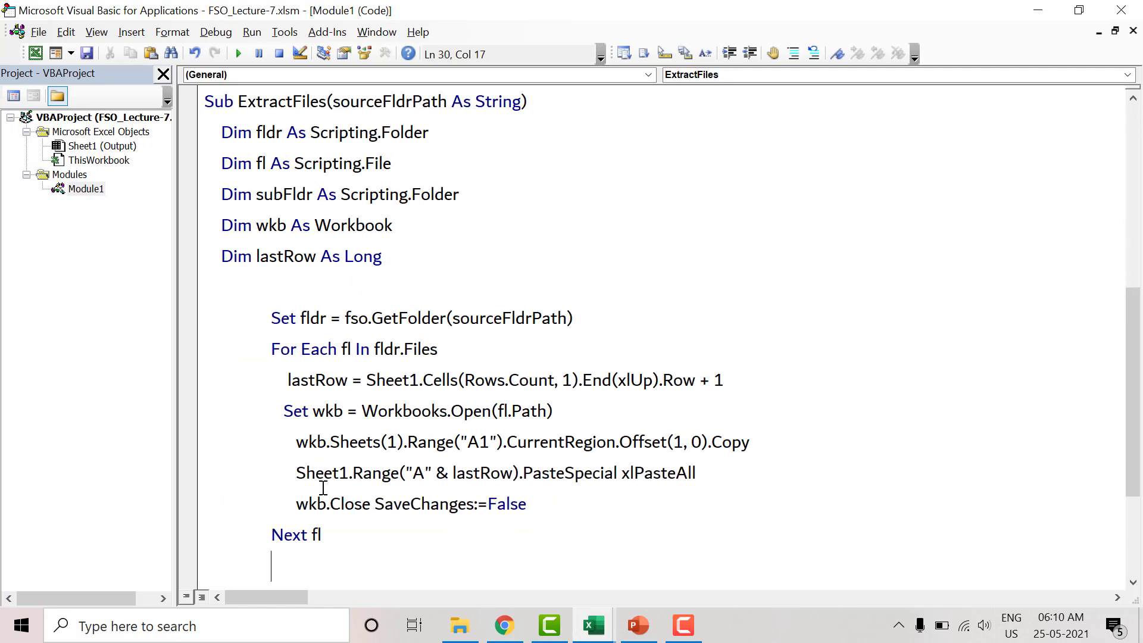
double_click(317, 368)
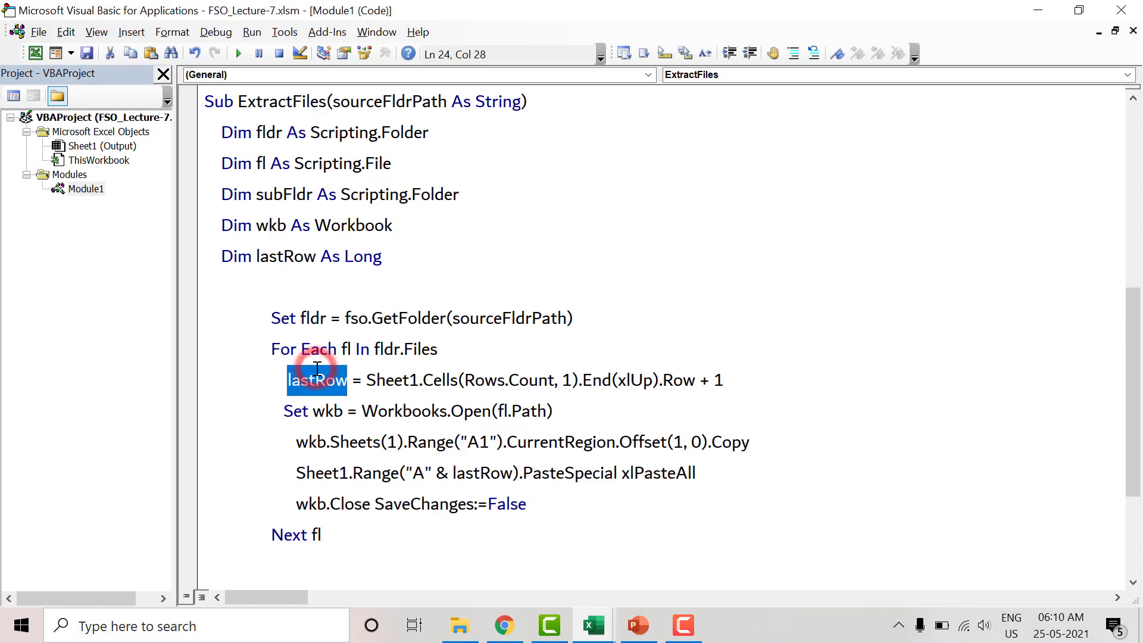